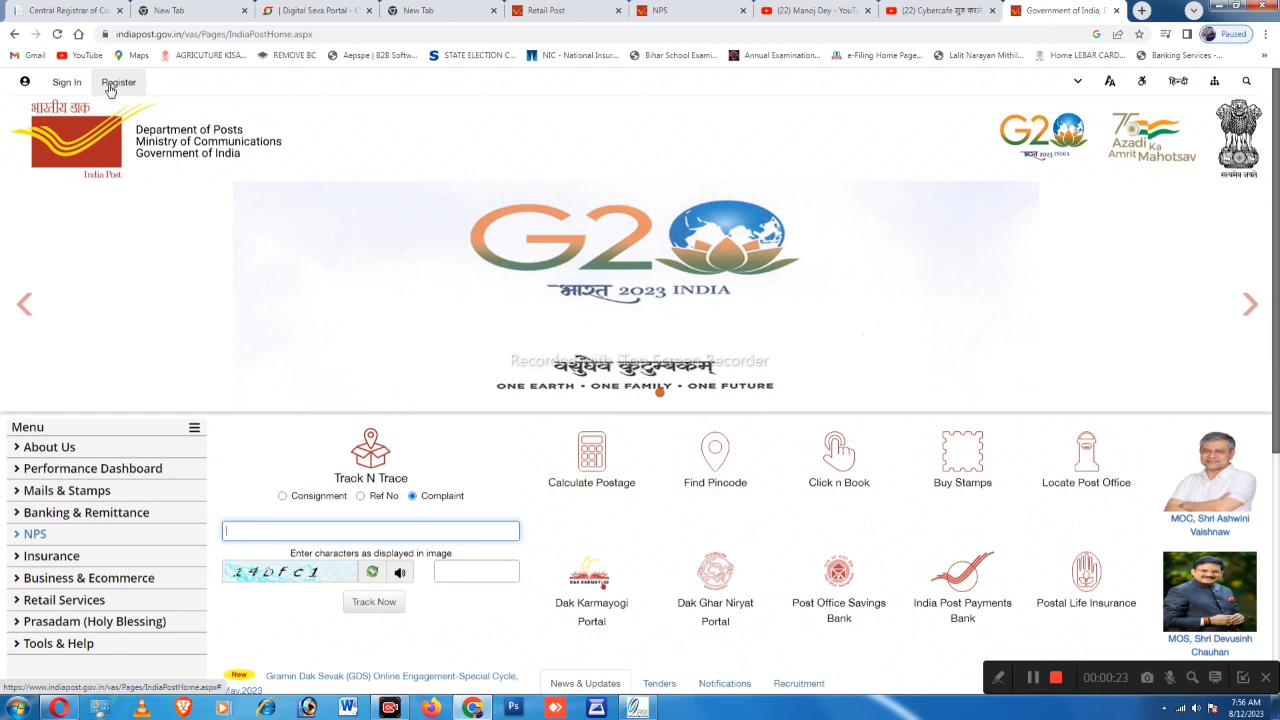
Bring up the India Post home page at indiapost.gov.in
{"action": "left_click", "coordinate": [996, 680]}
Choose Retail under Register to reach the Register Your Account form
{"action": "left_click", "coordinate": [849, 678]}
{"action": "left_click", "coordinate": [925, 643]}
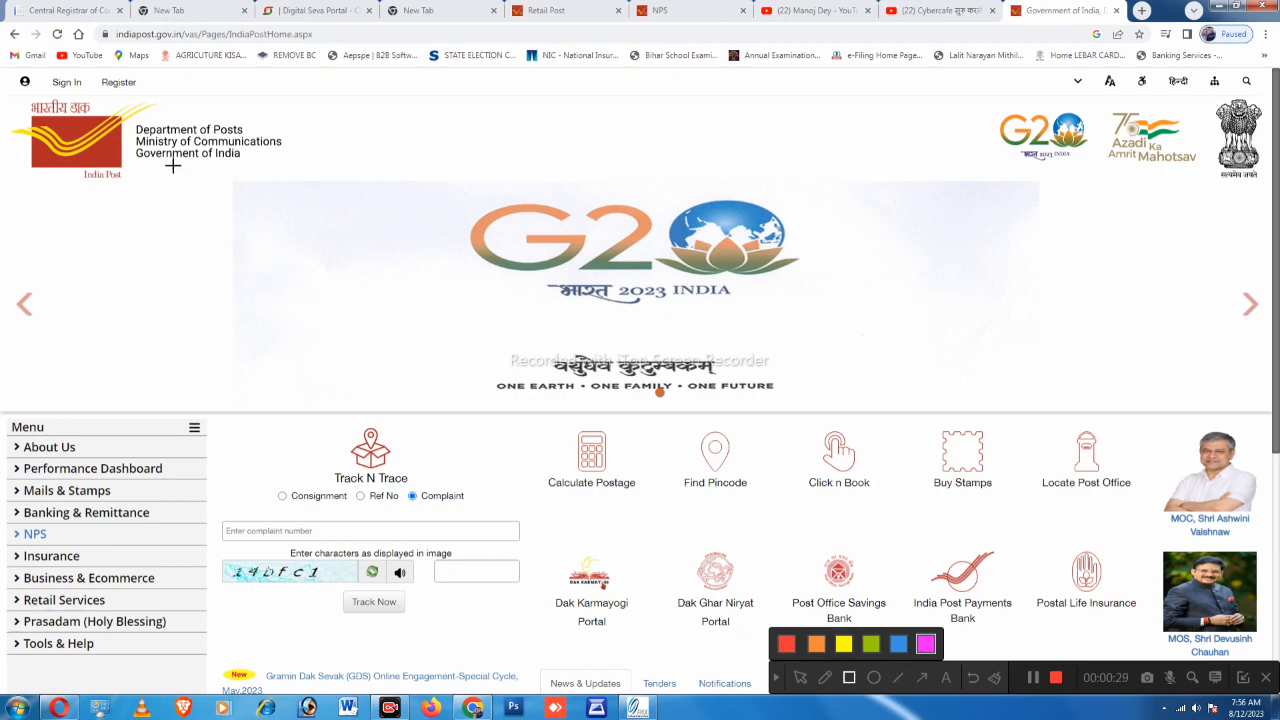
{"action": "left_click_drag", "start_coordinate": [92, 68], "coordinate": [150, 101]}
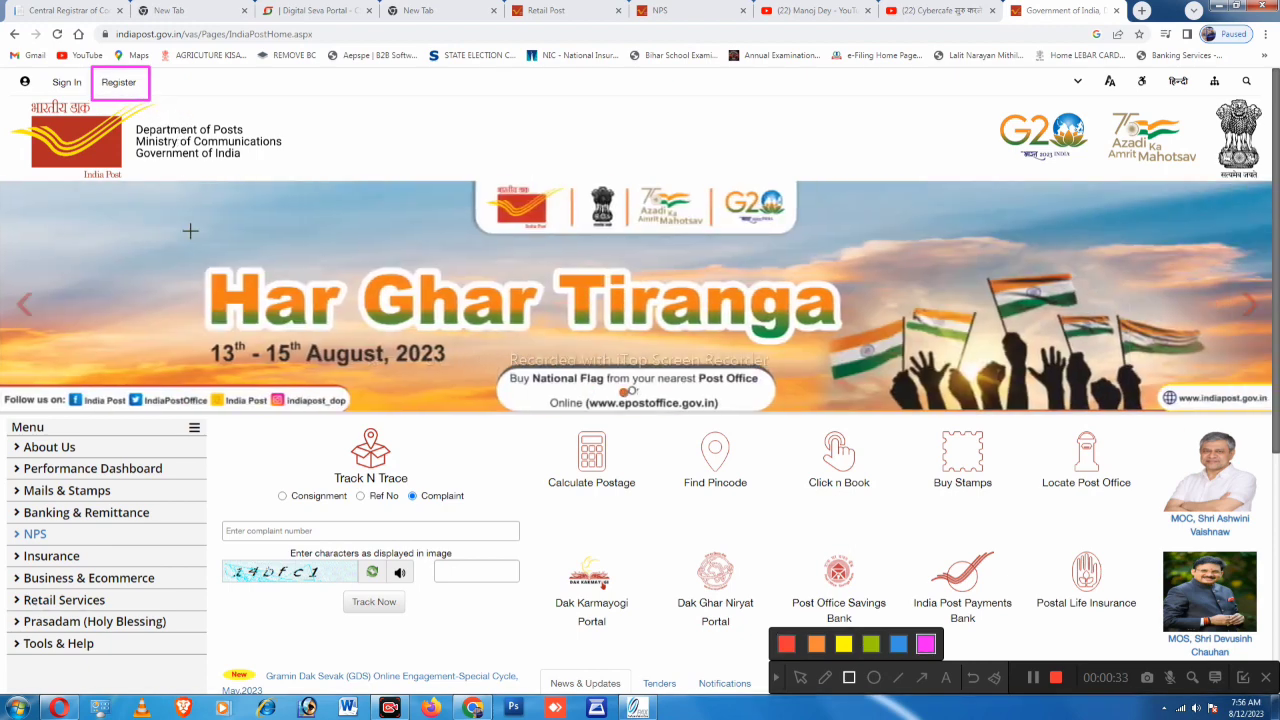
{"action": "left_click", "coordinate": [776, 677]}
{"action": "left_click", "coordinate": [119, 82]}
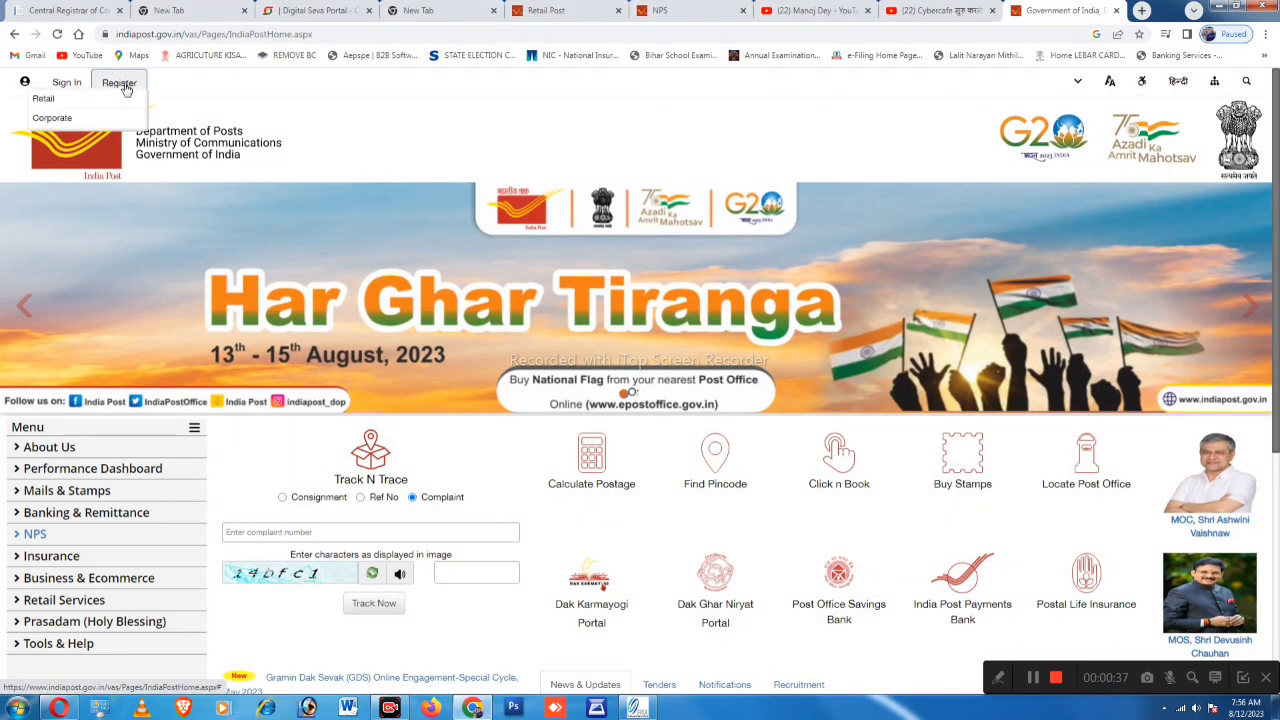
{"action": "left_click", "coordinate": [48, 104]}
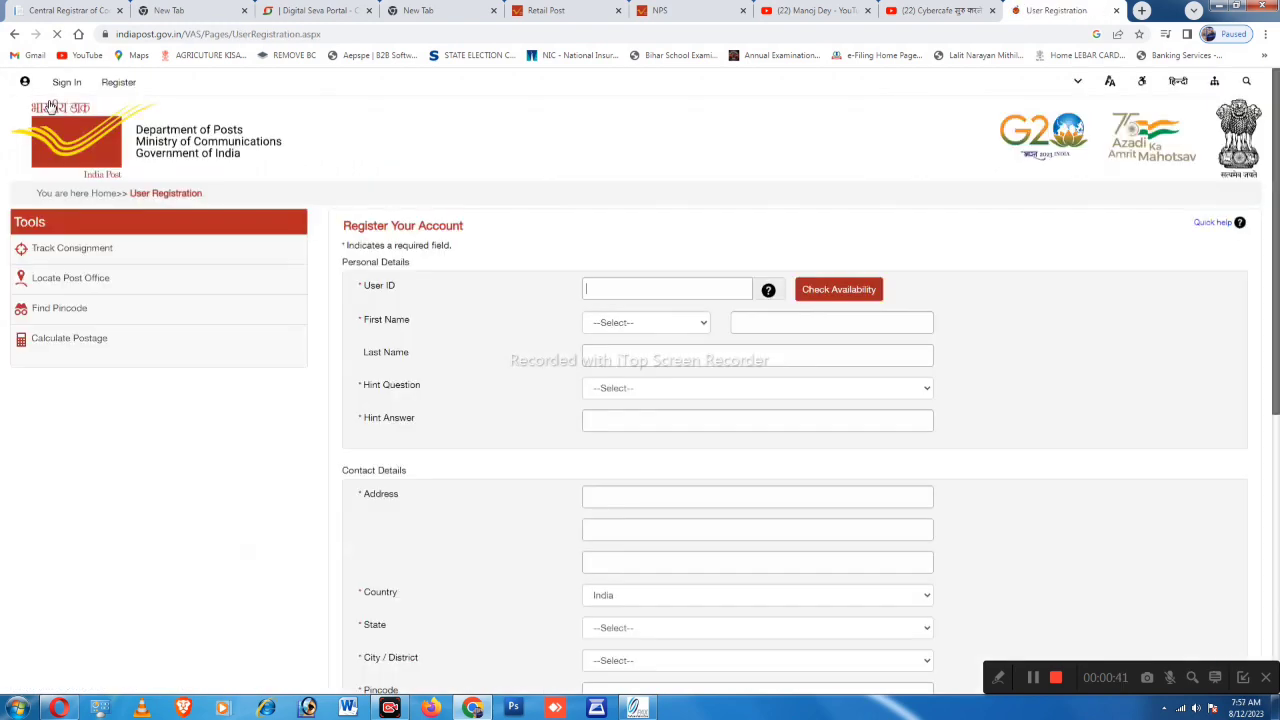
Enter a first User ID and check its availability
{"action": "left_click", "coordinate": [600, 288]}
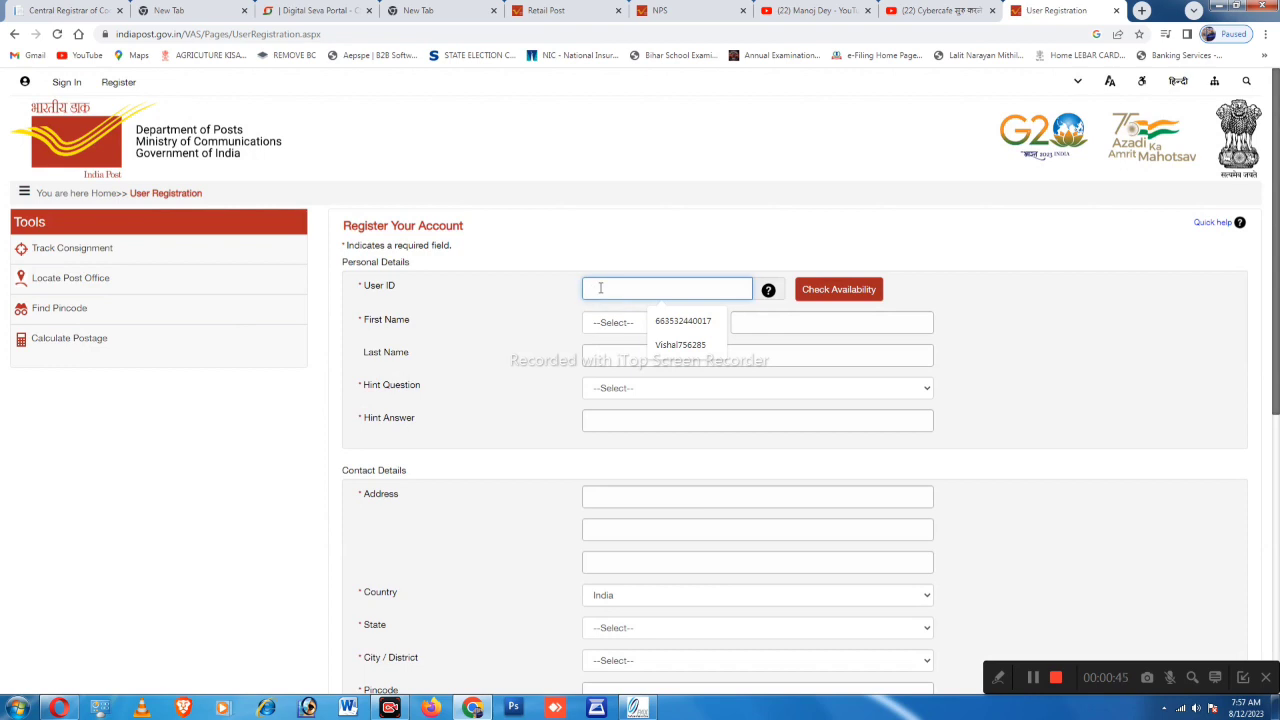
{"action": "type", "text": "vi"}
{"action": "key", "text": "BackSpace"}
{"action": "key", "text": "BackSpace"}
{"action": "type", "text": "VISHAL"}
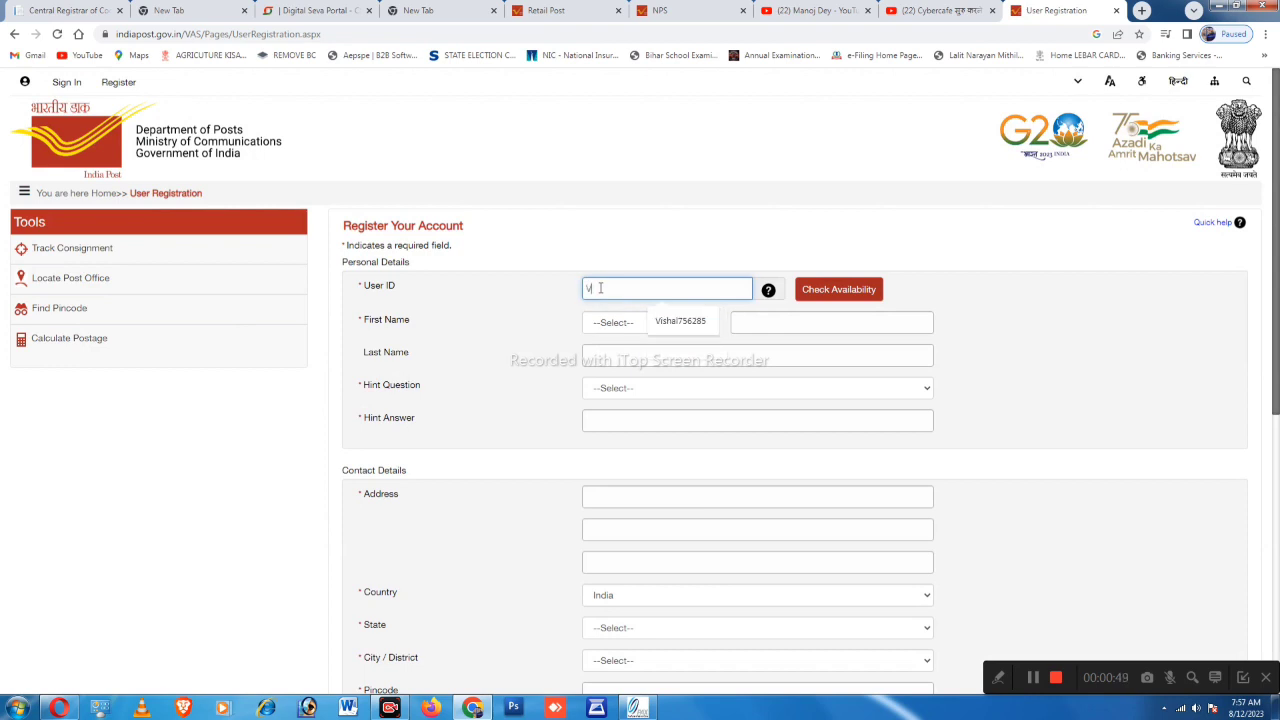
{"action": "type", "text": "75628"}
{"action": "left_click", "coordinate": [846, 296]}
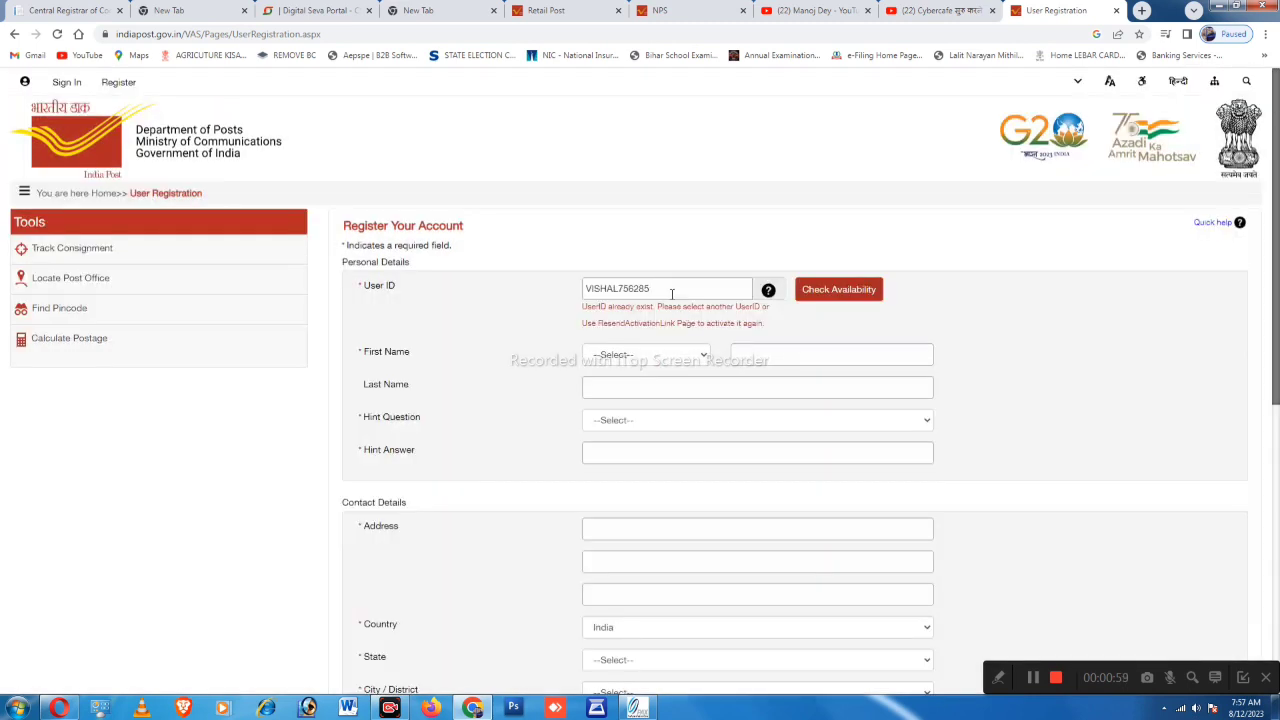
Replace the taken User ID with a new one the site reports as available
{"action": "left_click", "coordinate": [671, 291]}
{"action": "key", "text": "BackSpace"}
{"action": "key", "text": "BackSpace"}
{"action": "key", "text": "BackSpace"}
{"action": "key", "text": "BackSpace"}
{"action": "key", "text": "BackSpace"}
{"action": "key", "text": "BackSpace"}
{"action": "key", "text": "BackSpace"}
{"action": "key", "text": "BackSpace"}
{"action": "key", "text": "BackSpace"}
{"action": "key", "text": "BackSpace"}
{"action": "key", "text": "BackSpace"}
{"action": "type", "text": "Vi"}
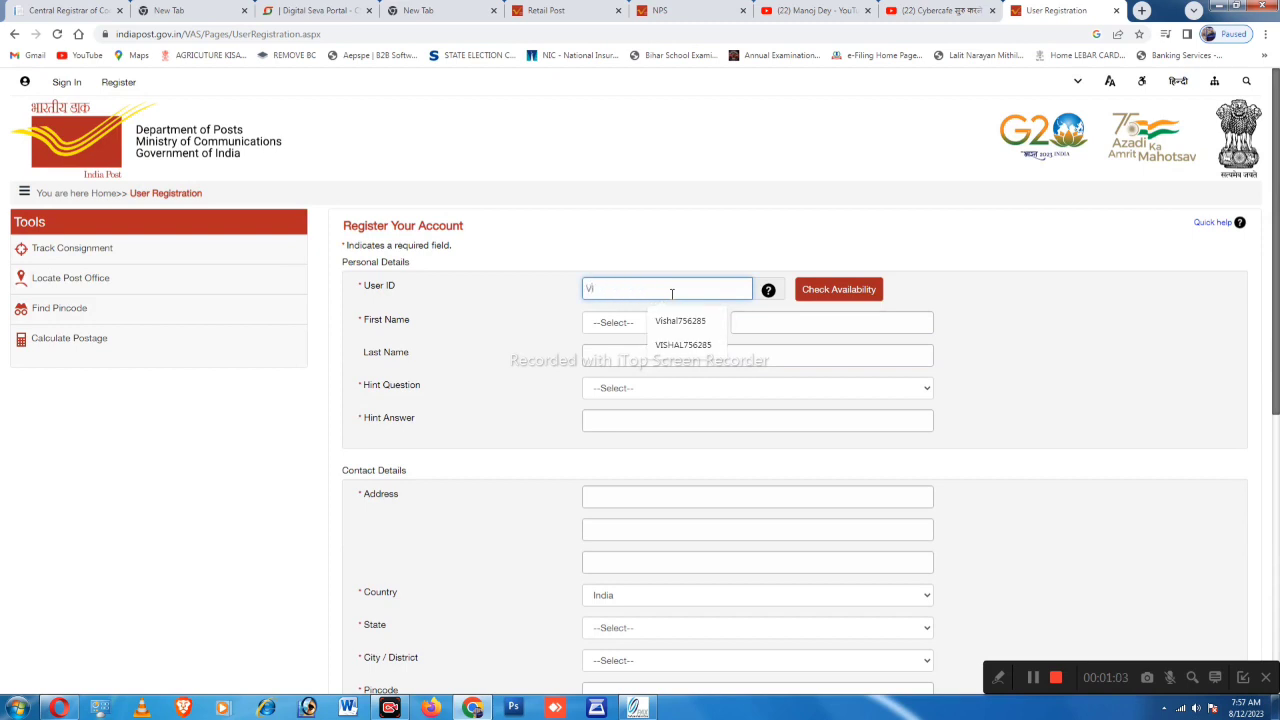
{"action": "type", "text": "SHAL2809"}
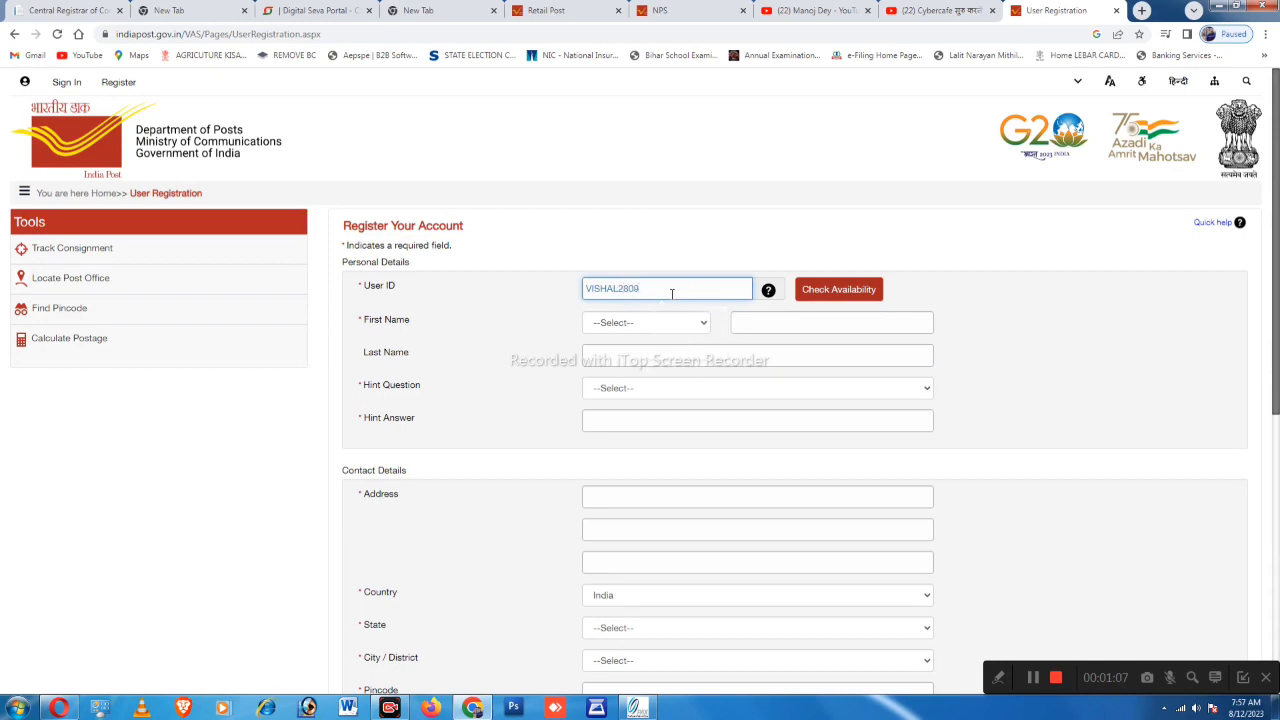
{"action": "left_click", "coordinate": [836, 291]}
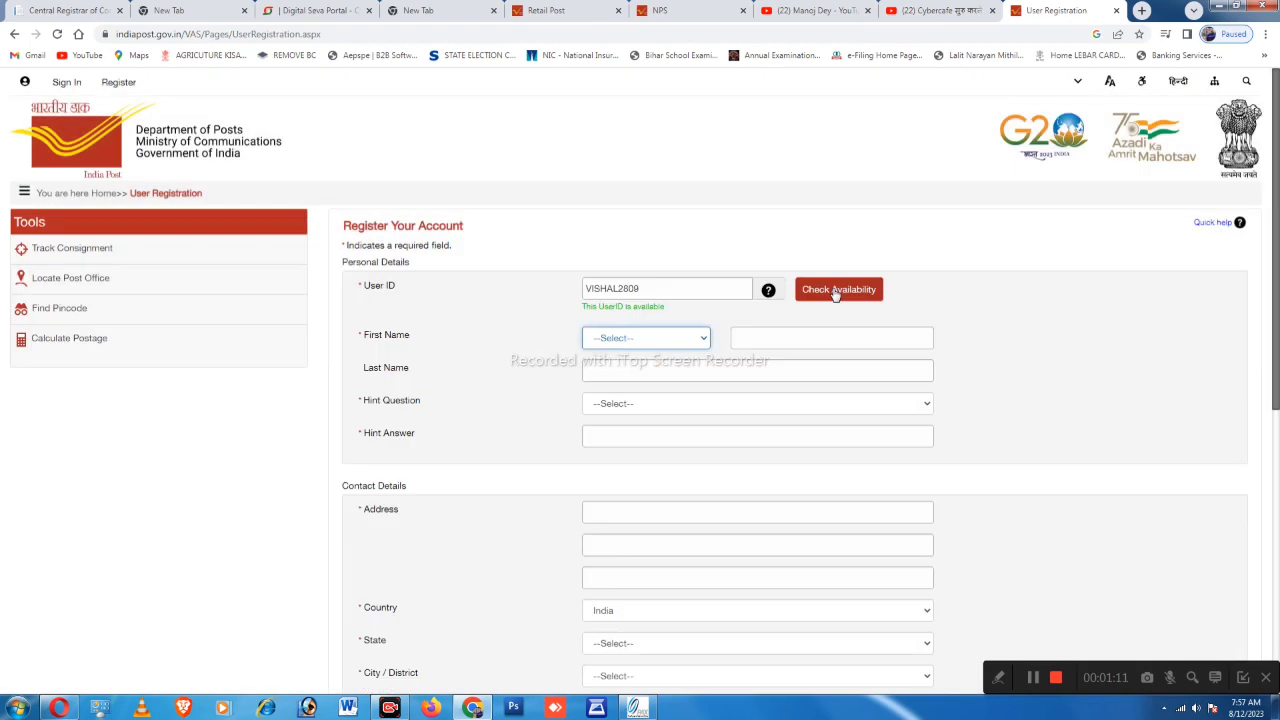
Select the title Mr. and enter the applicant's first and last name
{"action": "scroll", "coordinate": [625, 325], "scroll_direction": "down", "scroll_amount": 1}
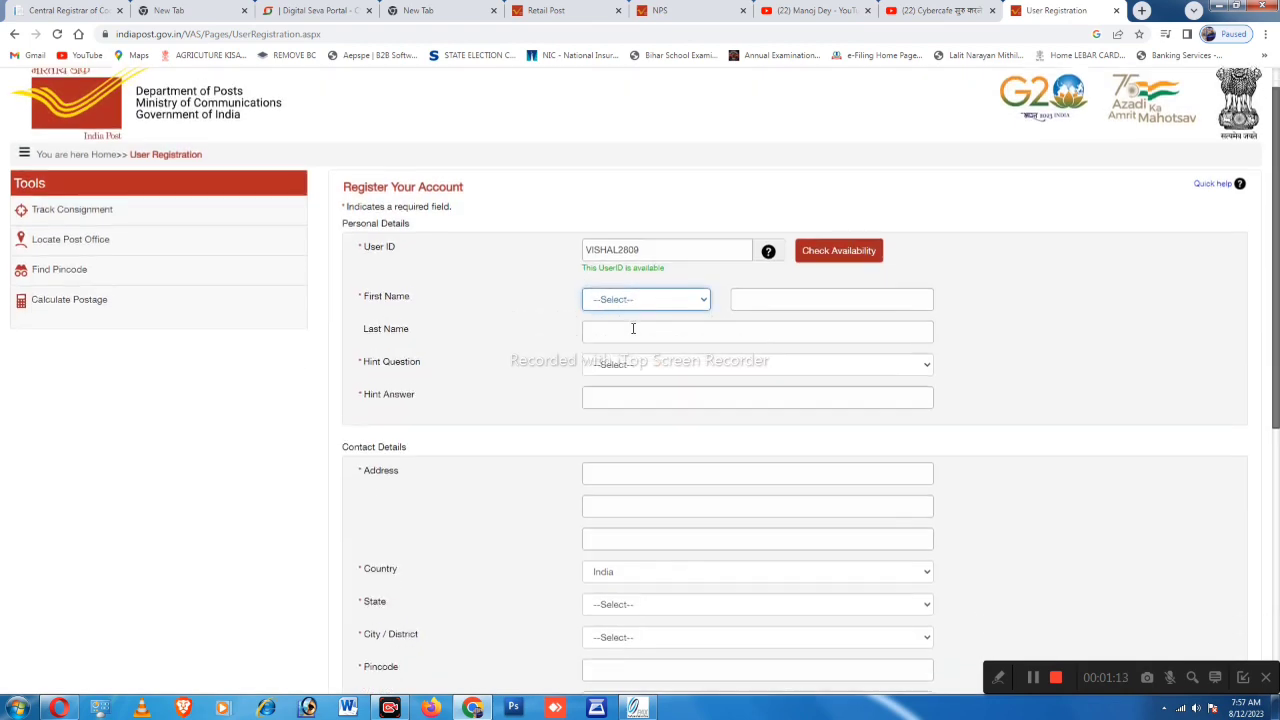
{"action": "left_click", "coordinate": [636, 303]}
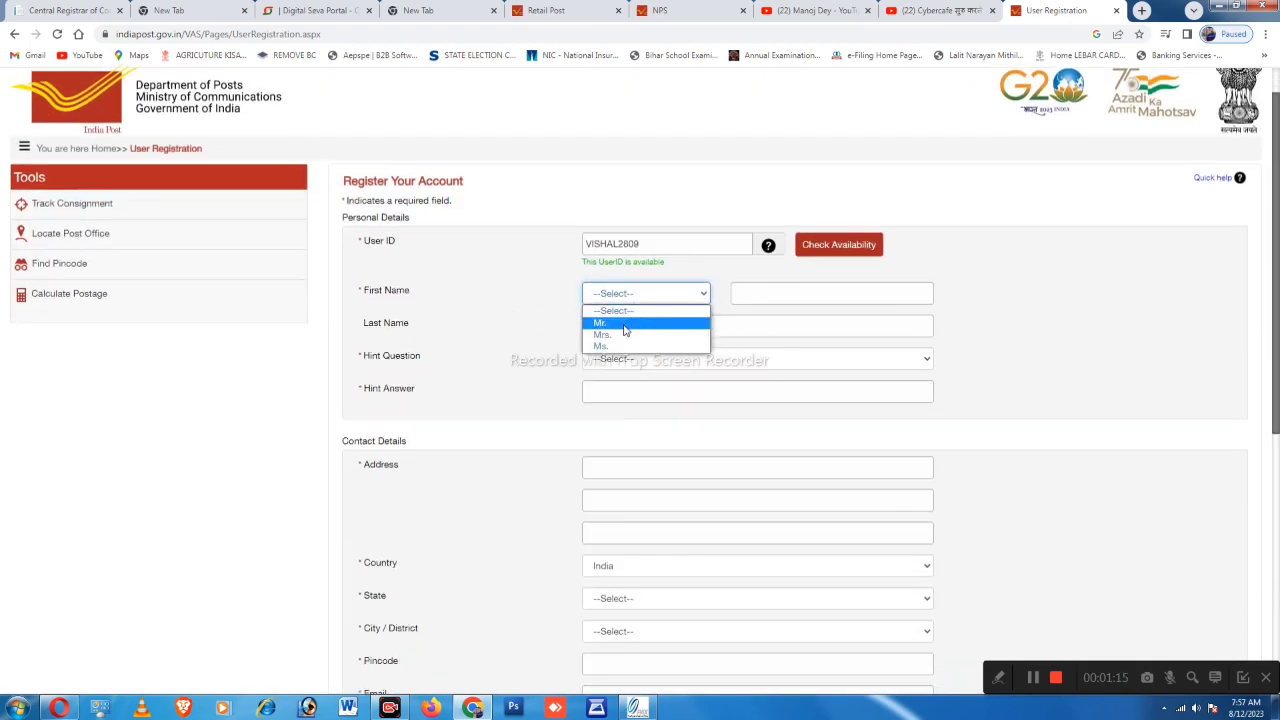
{"action": "left_click", "coordinate": [639, 319]}
{"action": "left_click", "coordinate": [772, 293]}
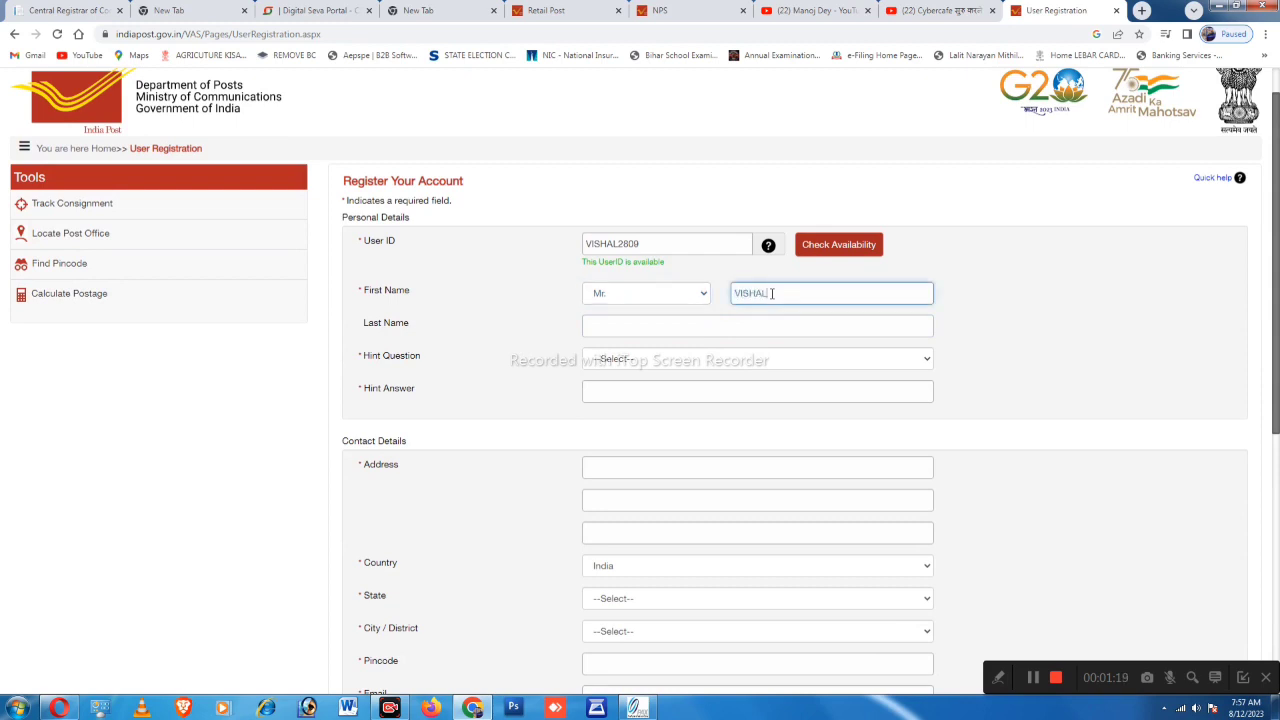
{"action": "left_click", "coordinate": [692, 327]}
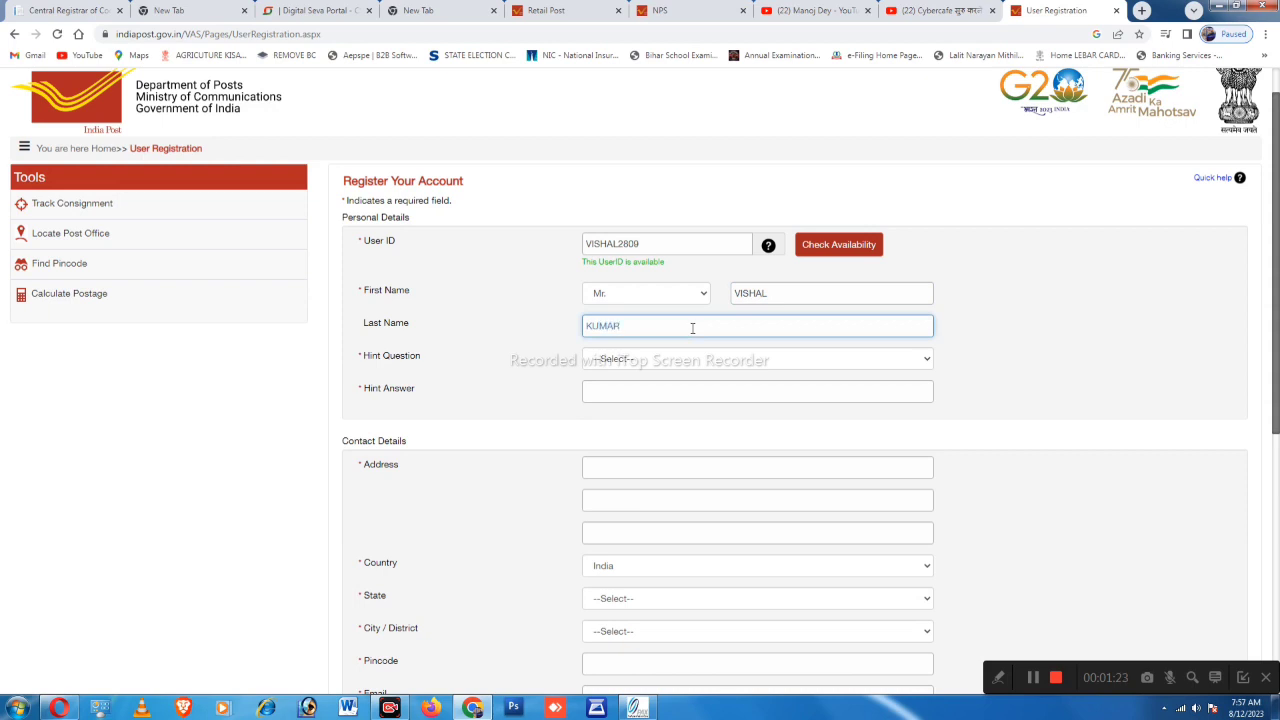
Choose 'What is your Birth Place?' as the hint question and enter its answer
{"action": "left_click", "coordinate": [665, 361]}
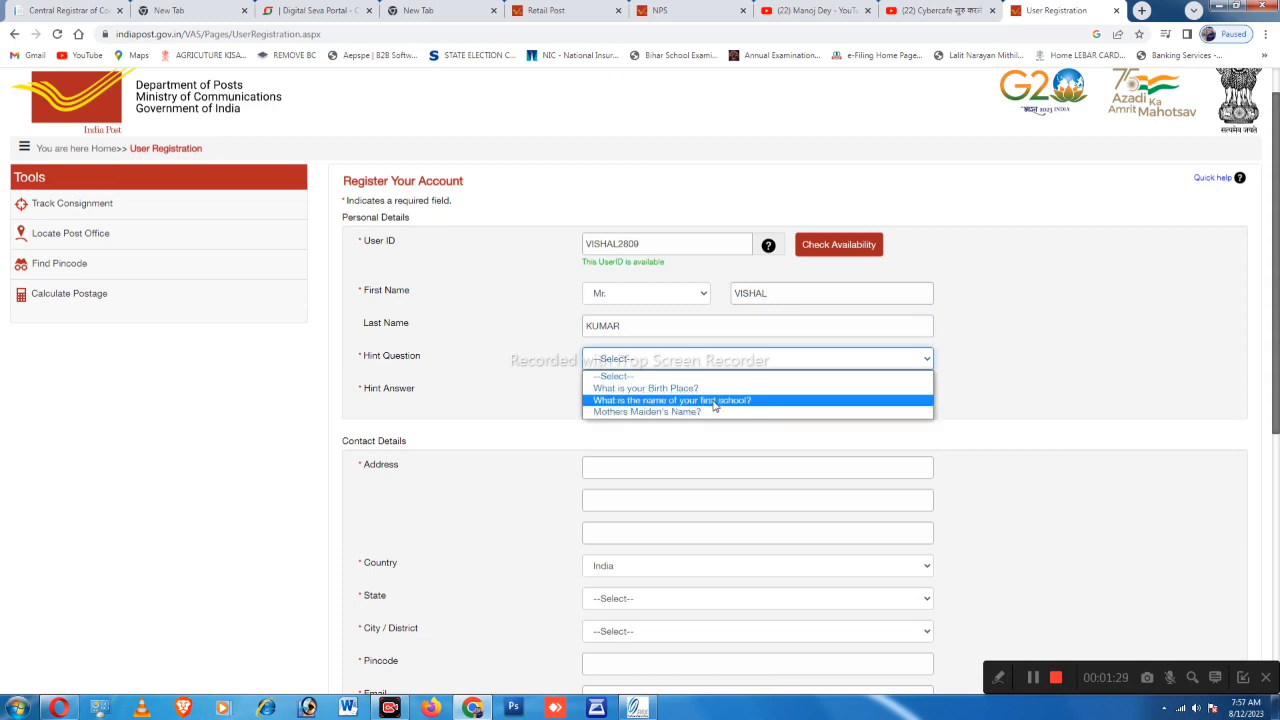
{"action": "left_click", "coordinate": [637, 391]}
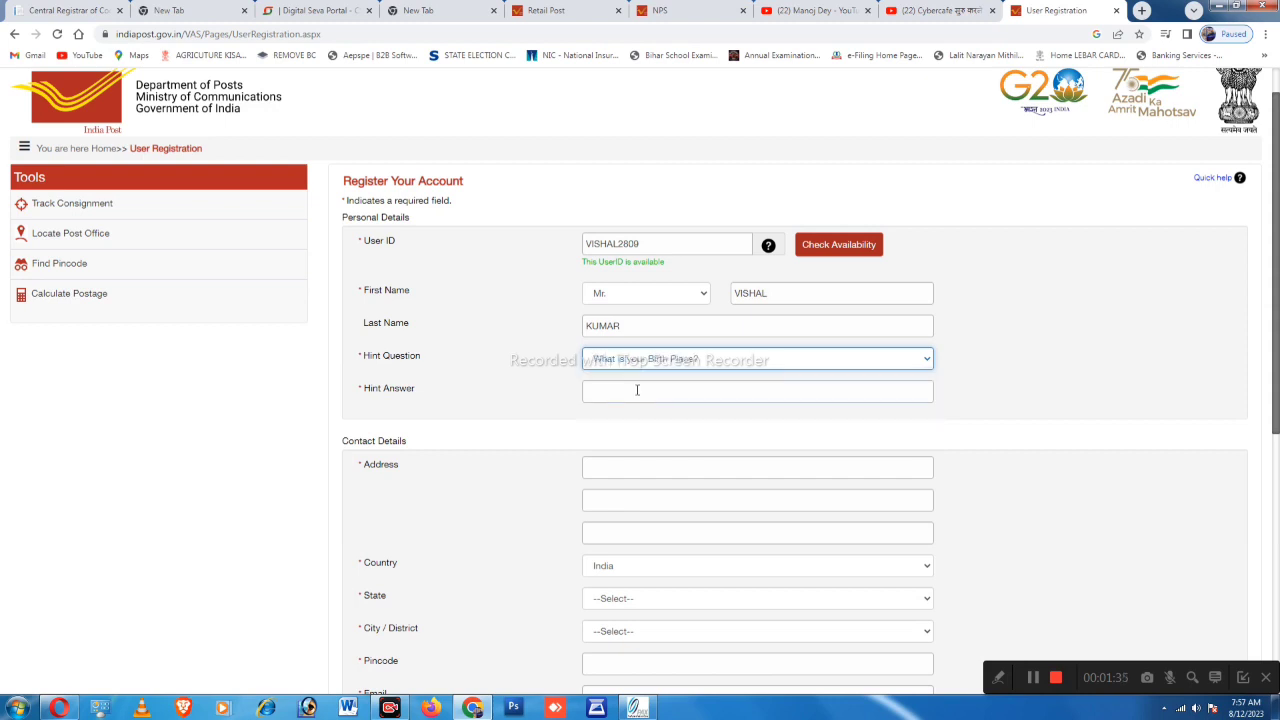
{"action": "left_click", "coordinate": [632, 390]}
{"action": "type", "text": "PATEP"}
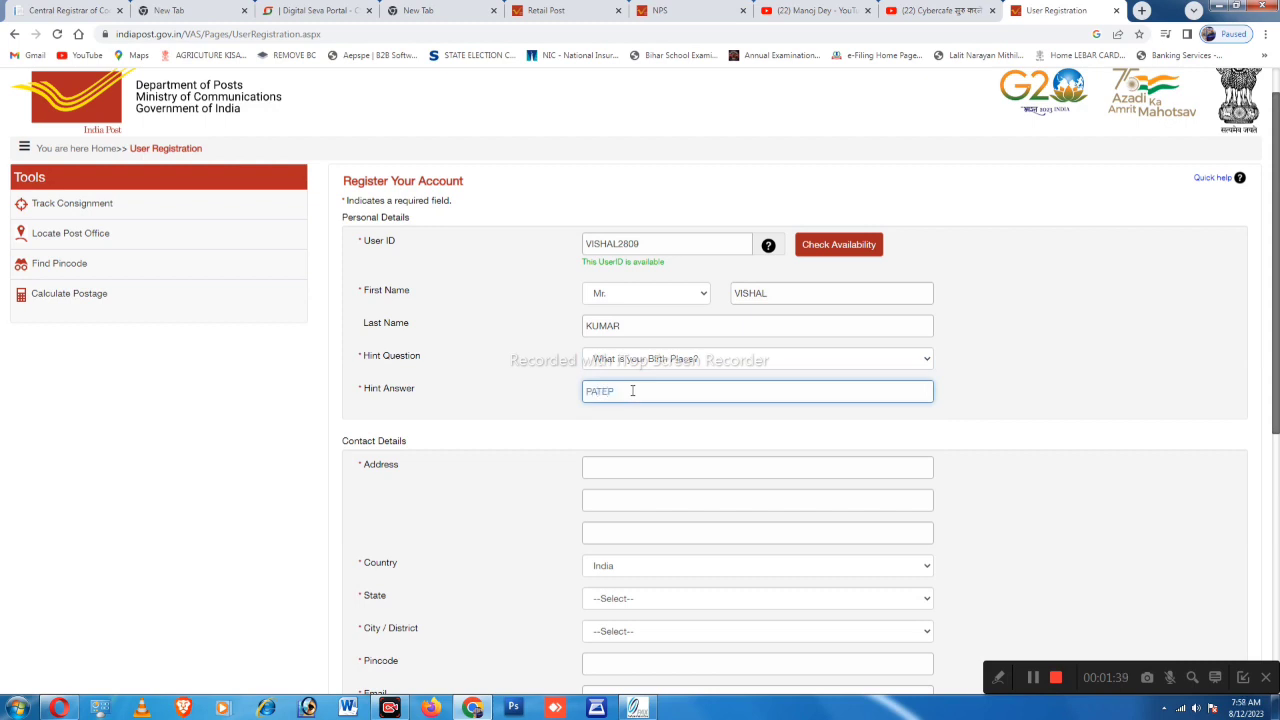
{"action": "type", "text": "UR"}
{"action": "left_click", "coordinate": [551, 409]}
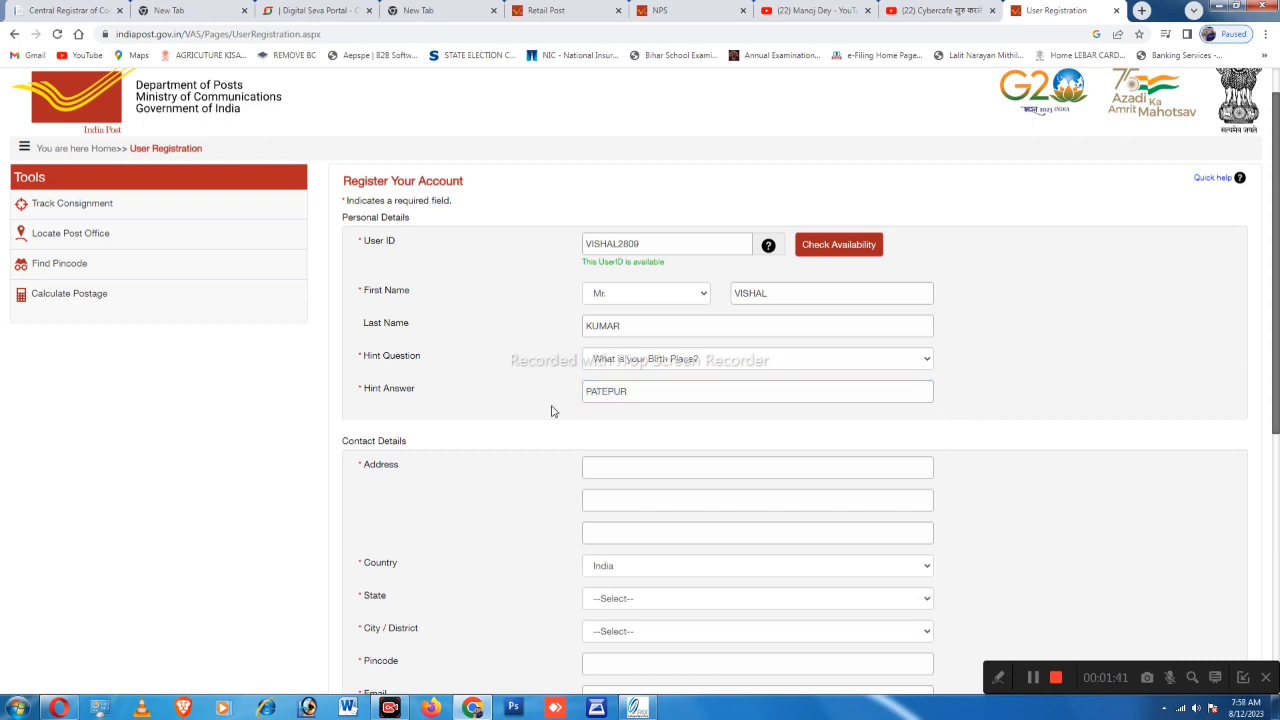
{"action": "scroll", "coordinate": [503, 403], "scroll_direction": "down", "scroll_amount": 1}
{"action": "left_click", "coordinate": [615, 358]}
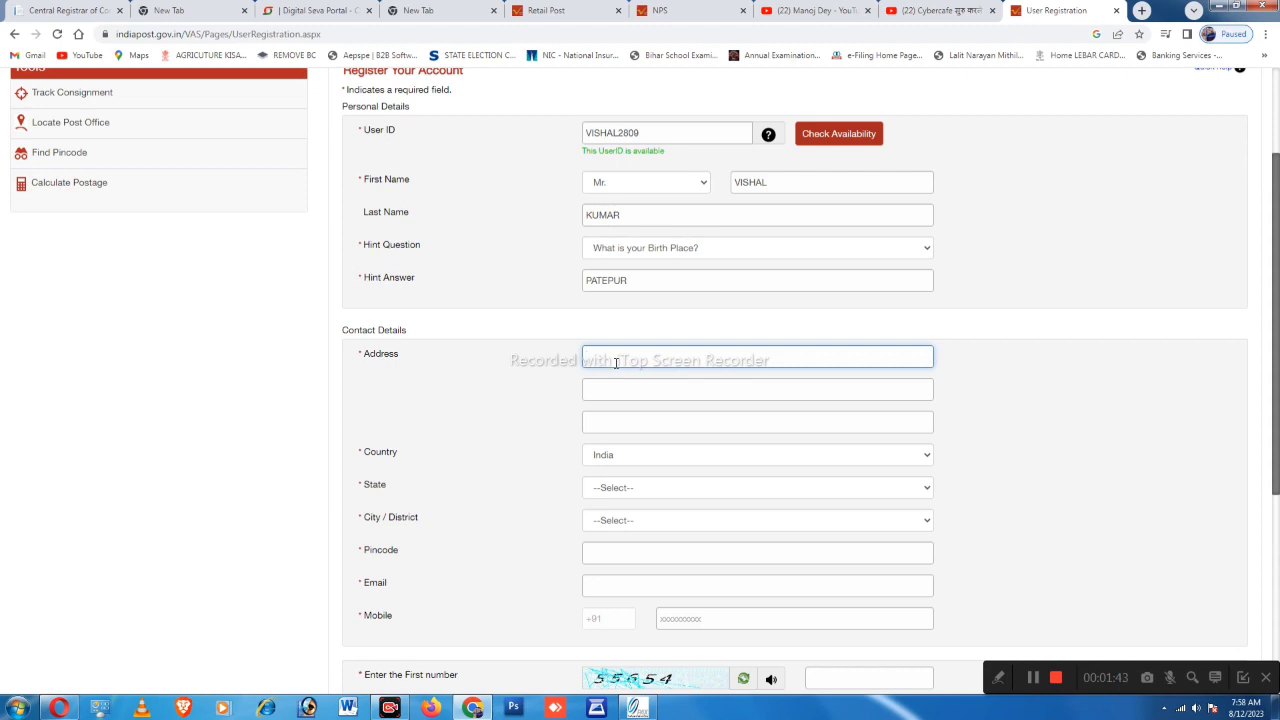
Enter the applicant's village, post office and police station as address lines one to three
{"action": "left_click", "coordinate": [619, 390]}
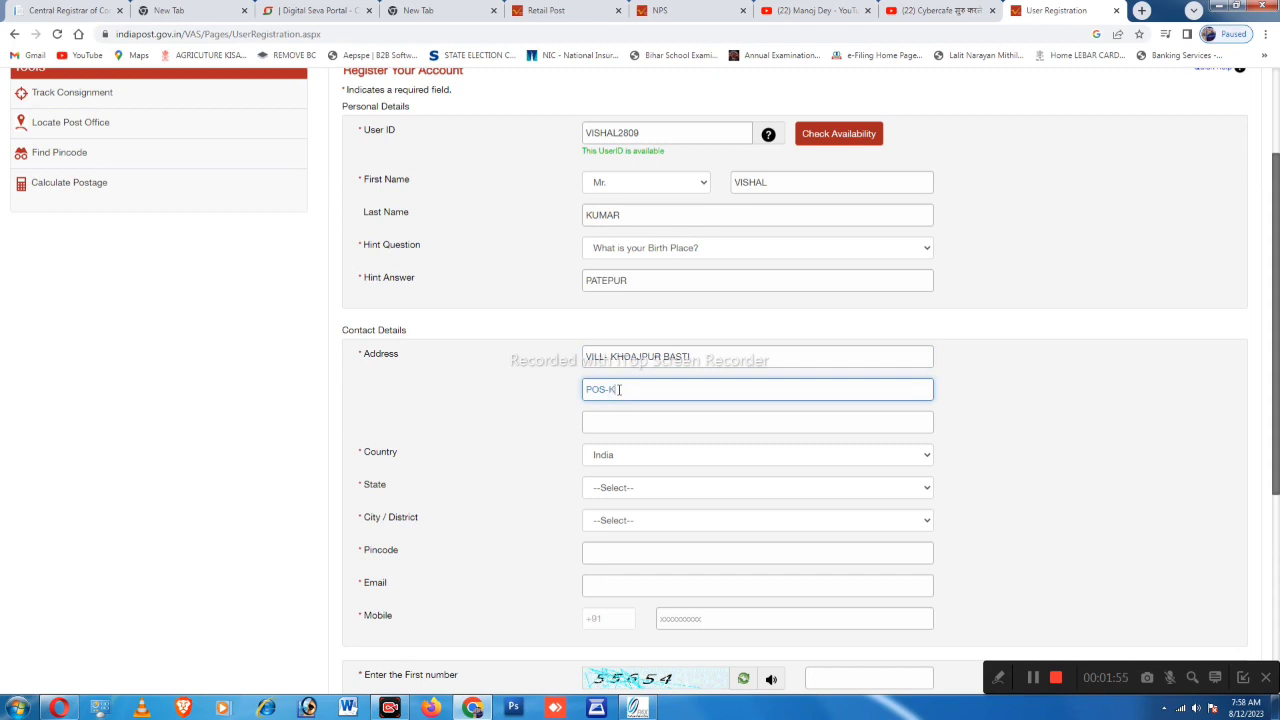
{"action": "left_click", "coordinate": [610, 429]}
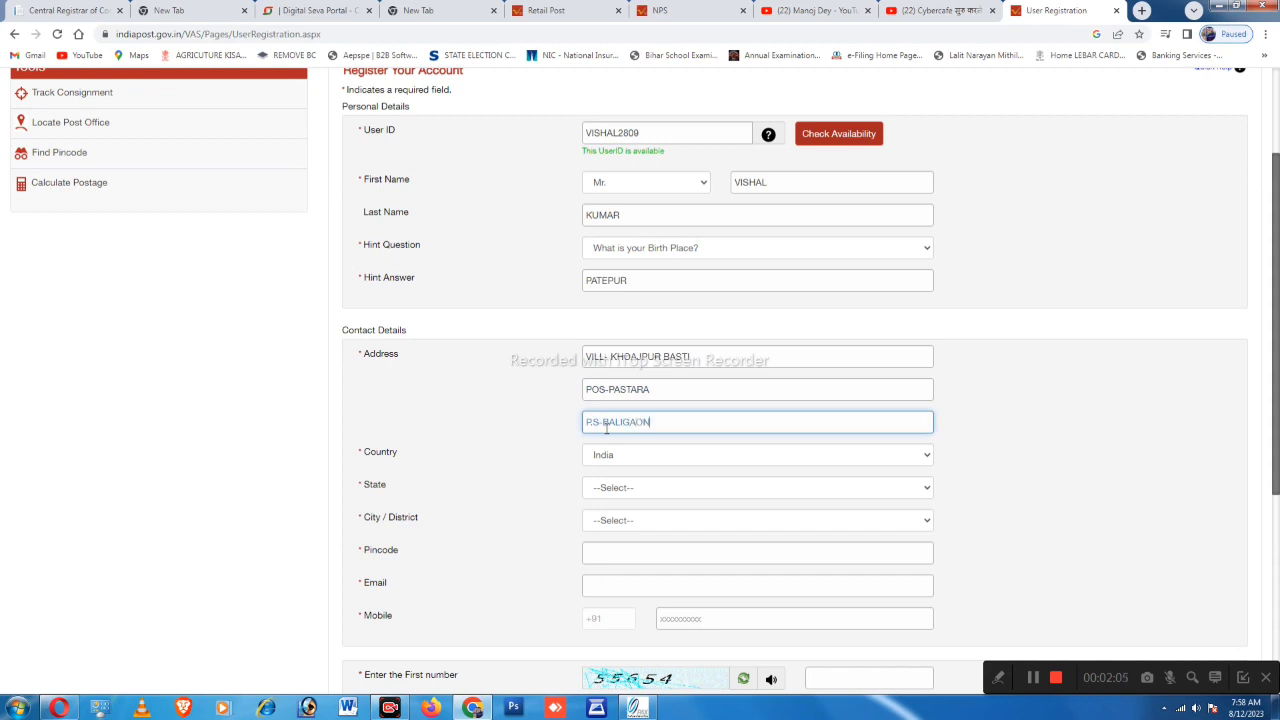
{"action": "left_click", "coordinate": [518, 416]}
Set the state to Bihar and the City/District to VAISHALI
{"action": "scroll", "coordinate": [518, 416], "scroll_direction": "down", "scroll_amount": 2}
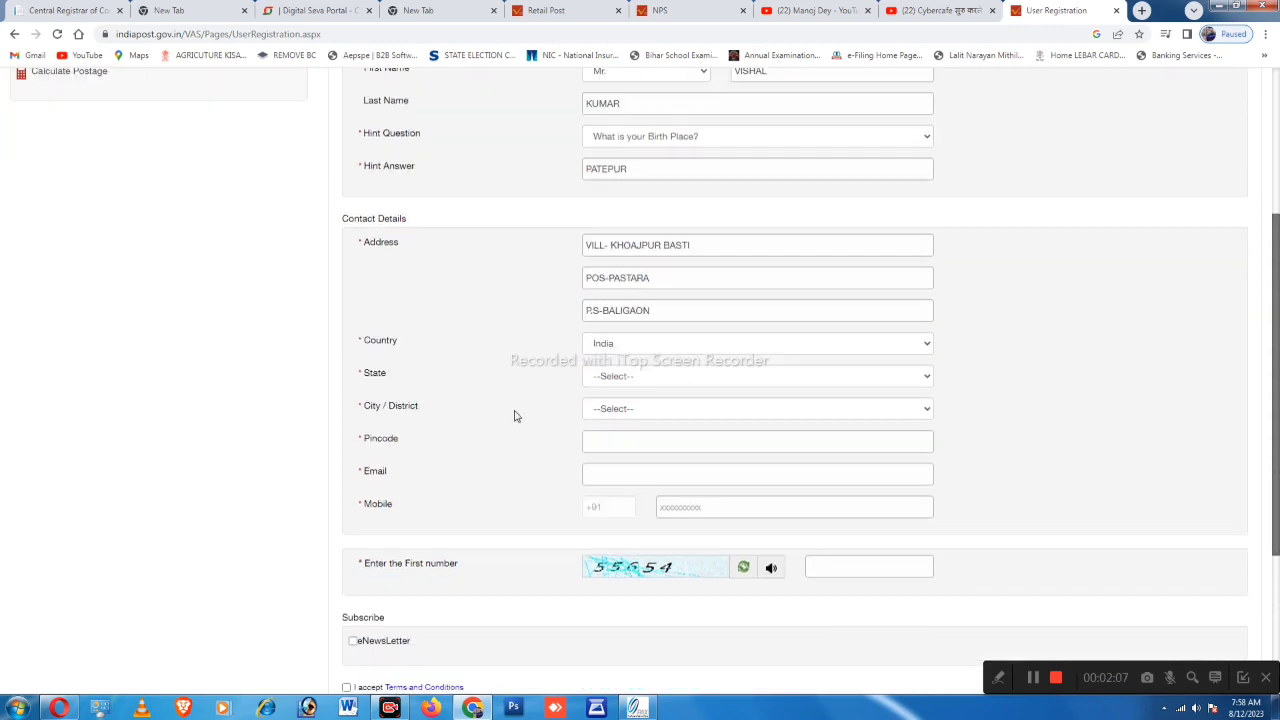
{"action": "left_click", "coordinate": [651, 358]}
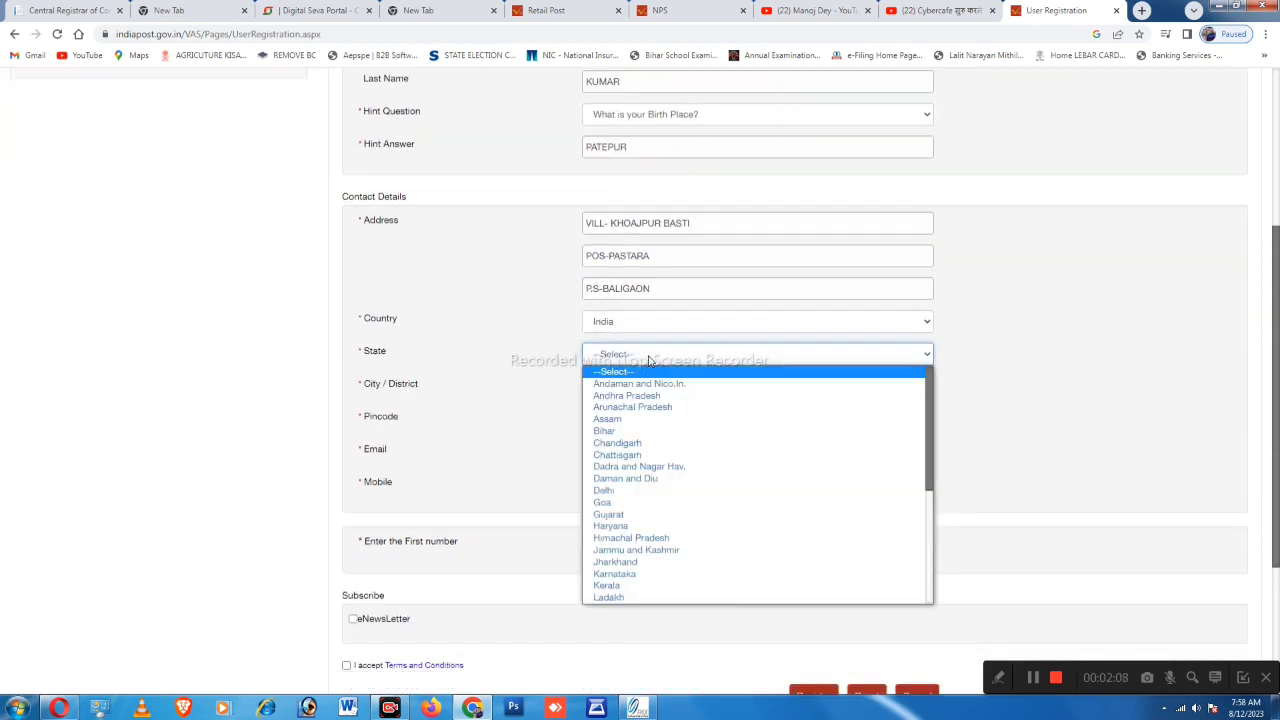
{"action": "left_click", "coordinate": [627, 431]}
{"action": "scroll", "coordinate": [626, 426], "scroll_direction": "down", "scroll_amount": 1}
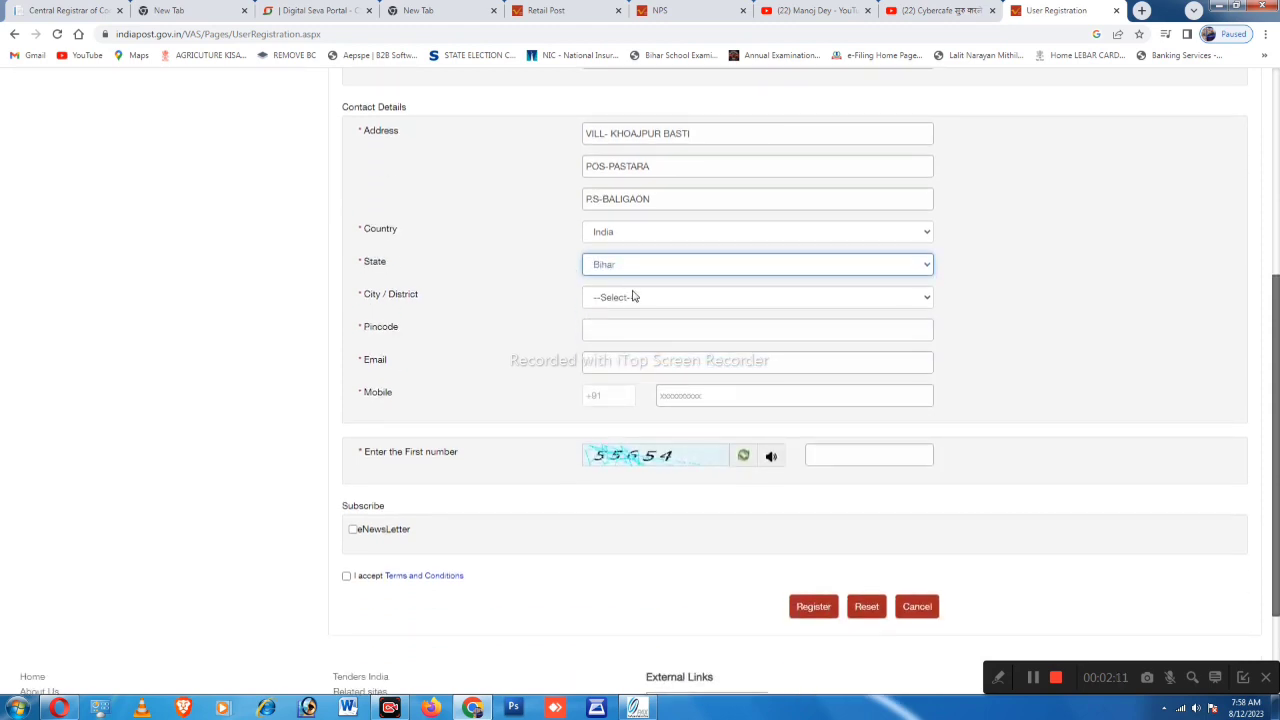
{"action": "left_click", "coordinate": [628, 297]}
{"action": "key", "text": "v"}
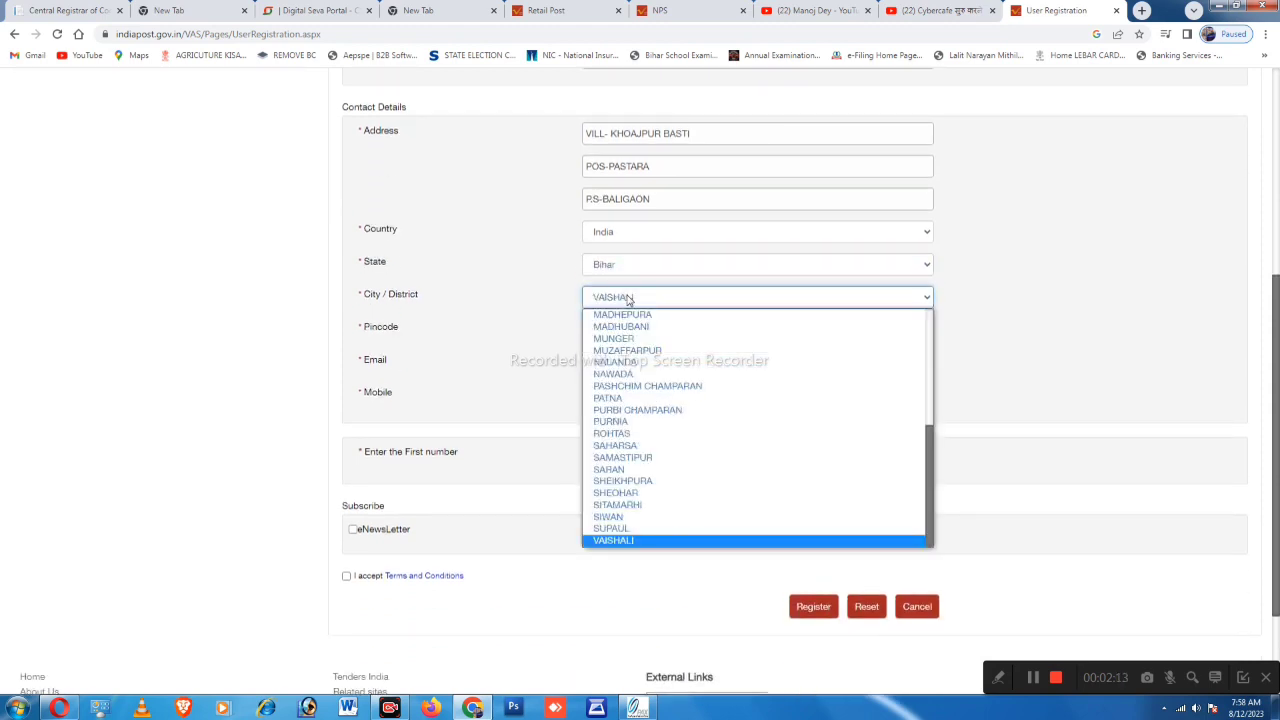
{"action": "key", "text": "Return"}
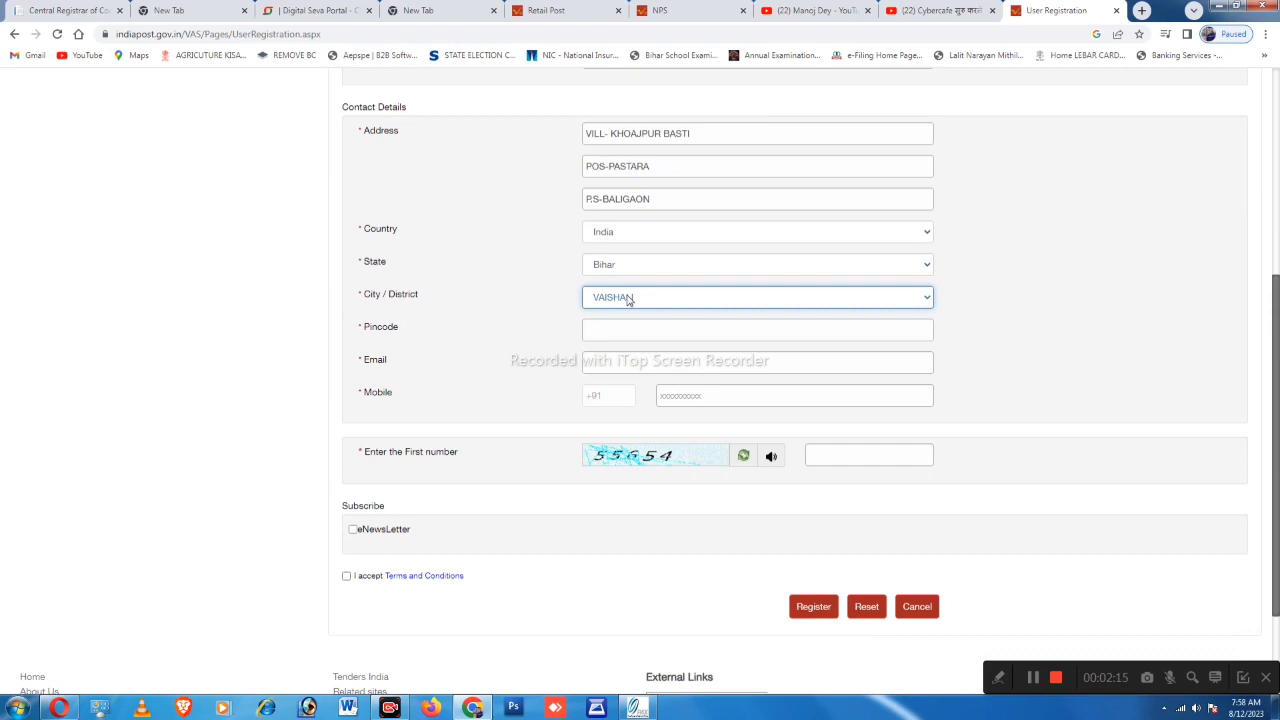
Fill in the applicant's pincode, e-mail address and mobile number
{"action": "left_click", "coordinate": [608, 335]}
{"action": "type", "text": "843114"}
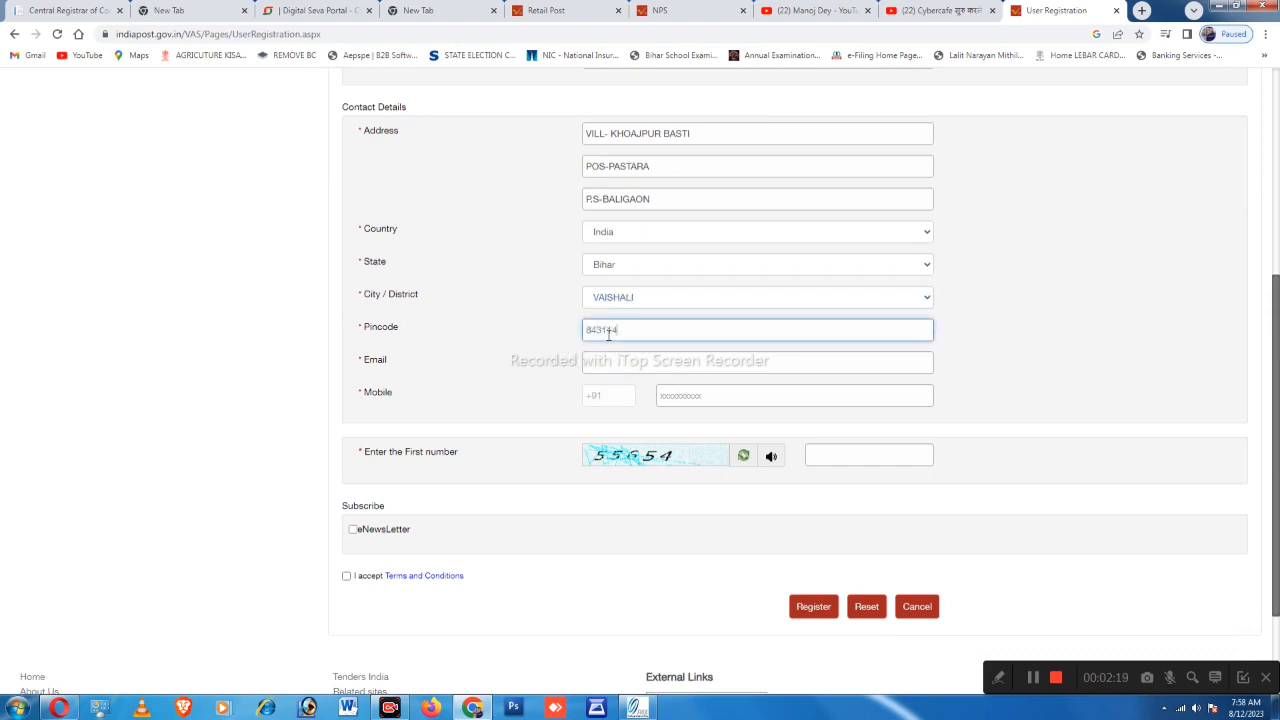
{"action": "left_click", "coordinate": [607, 364]}
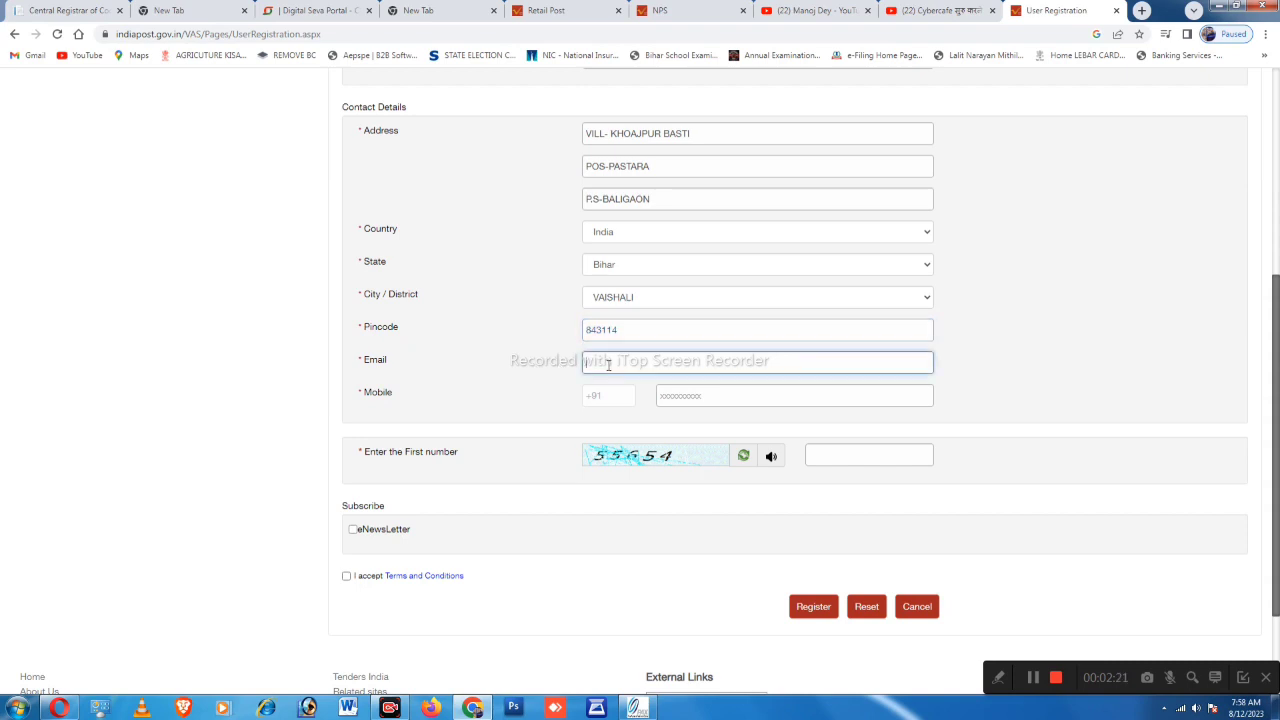
{"action": "type", "text": "a"}
{"action": "key", "text": "BackSpace"}
{"action": "key", "text": "BackSpace"}
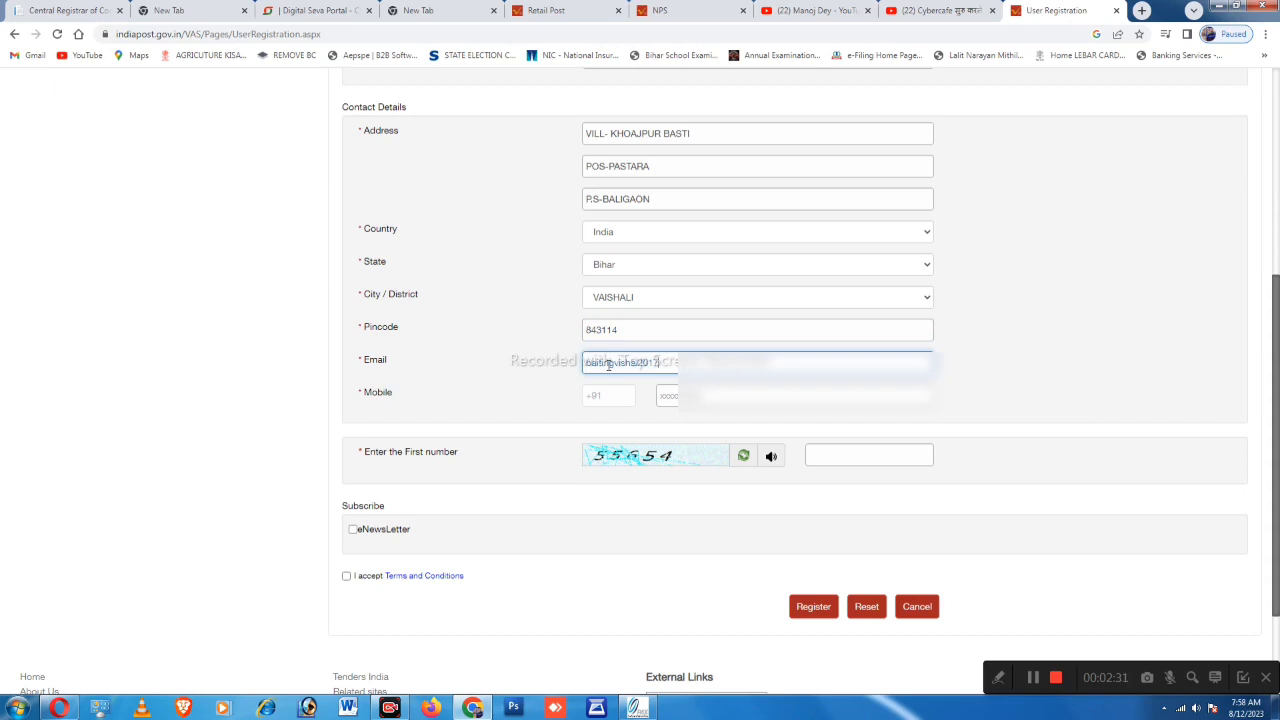
{"action": "key", "text": "Tab"}
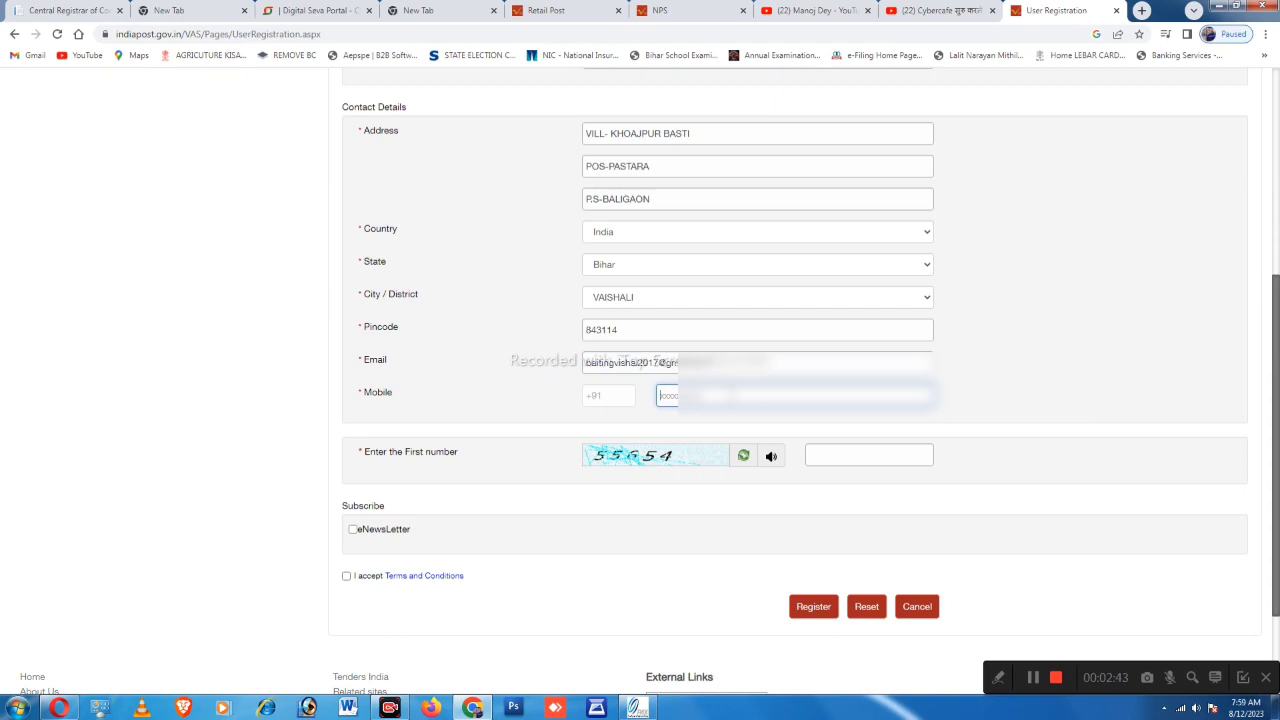
{"action": "type", "text": "7562459"}
Enter the captcha number, accept the Terms and Conditions, and subscribe to the eNewsLetter
{"action": "left_click", "coordinate": [828, 456]}
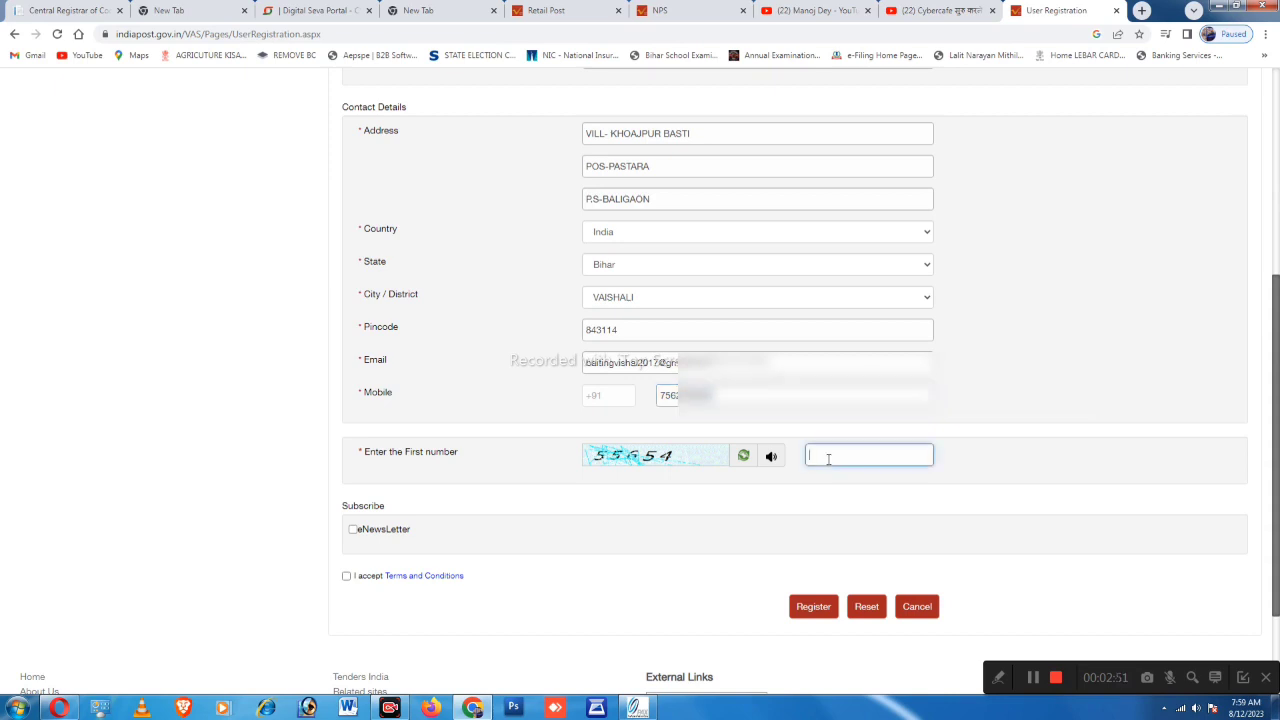
{"action": "type", "text": "55654"}
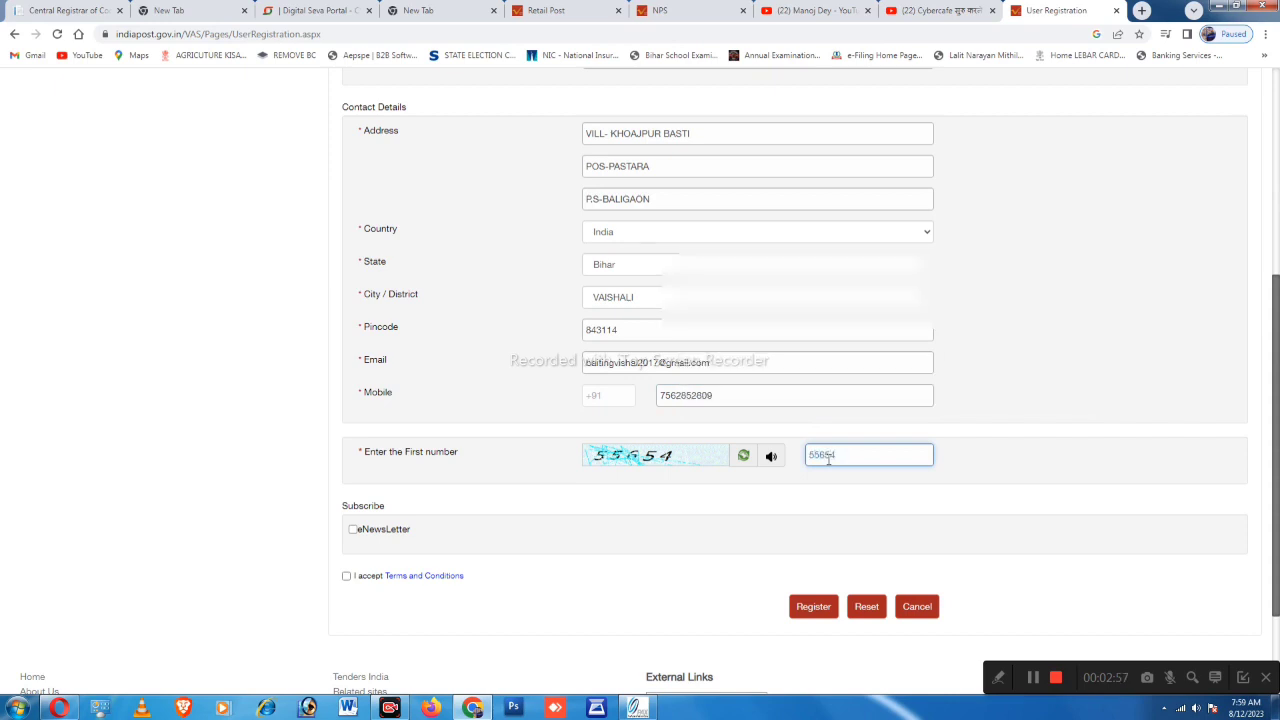
{"action": "scroll", "coordinate": [700, 500], "scroll_direction": "down", "scroll_amount": 1}
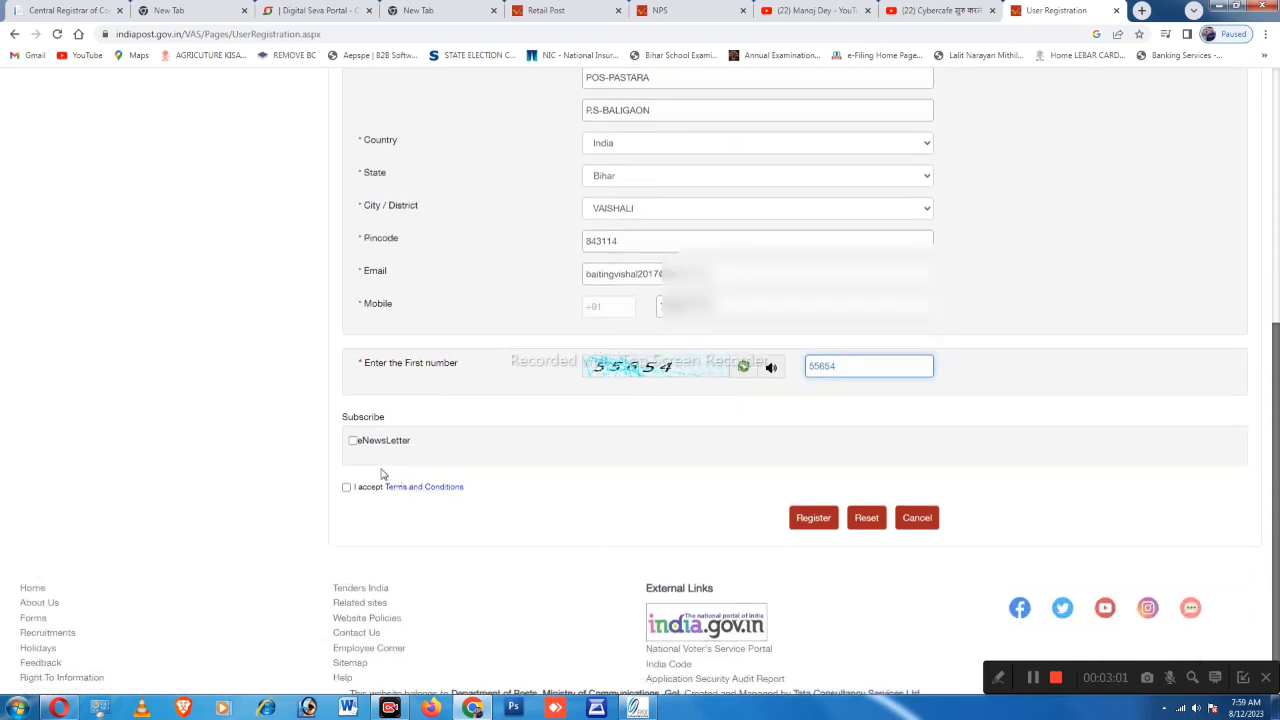
{"action": "left_click", "coordinate": [346, 487]}
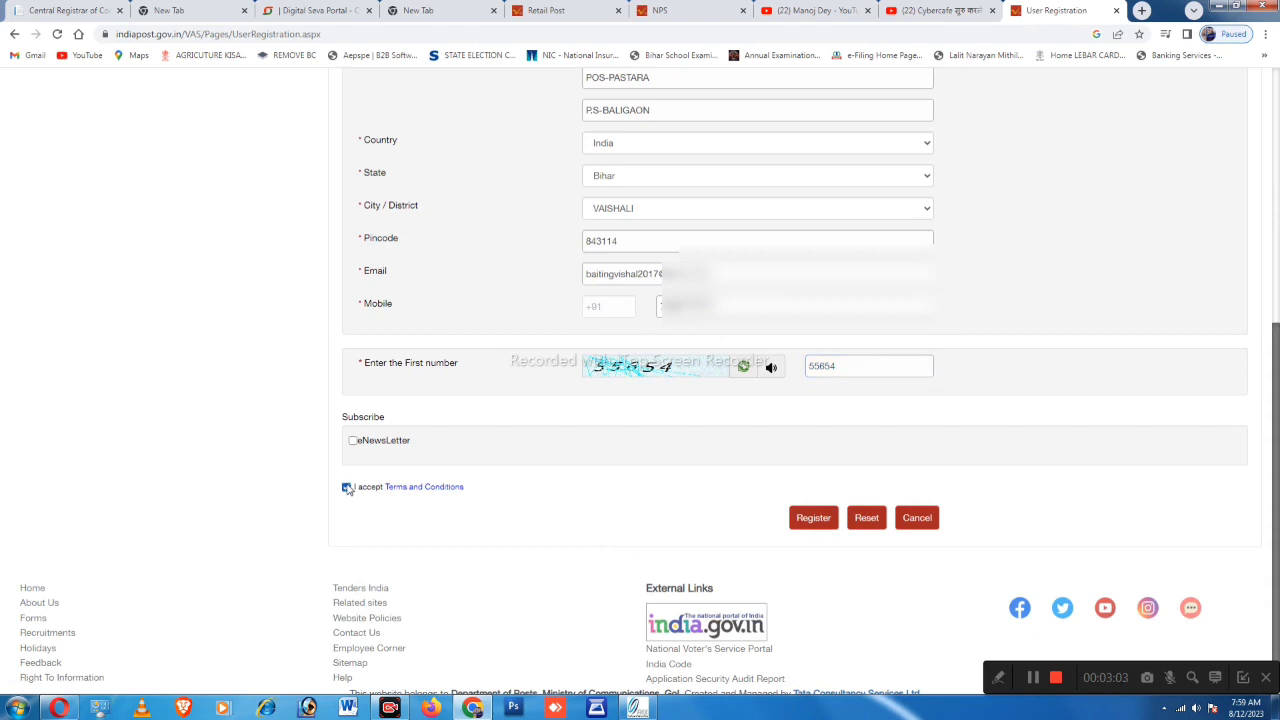
{"action": "left_click", "coordinate": [352, 441]}
{"action": "scroll", "coordinate": [590, 508], "scroll_direction": "down", "scroll_amount": 1}
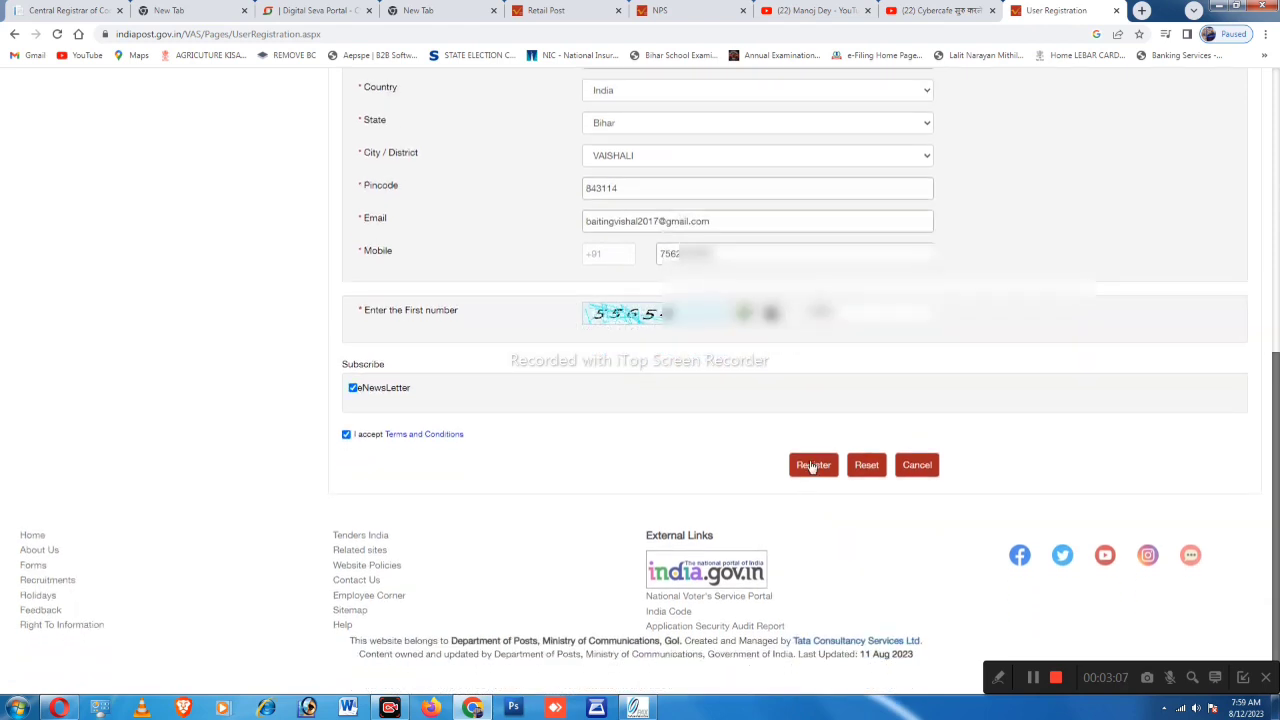
{"action": "scroll", "coordinate": [786, 491], "scroll_direction": "up", "scroll_amount": 1}
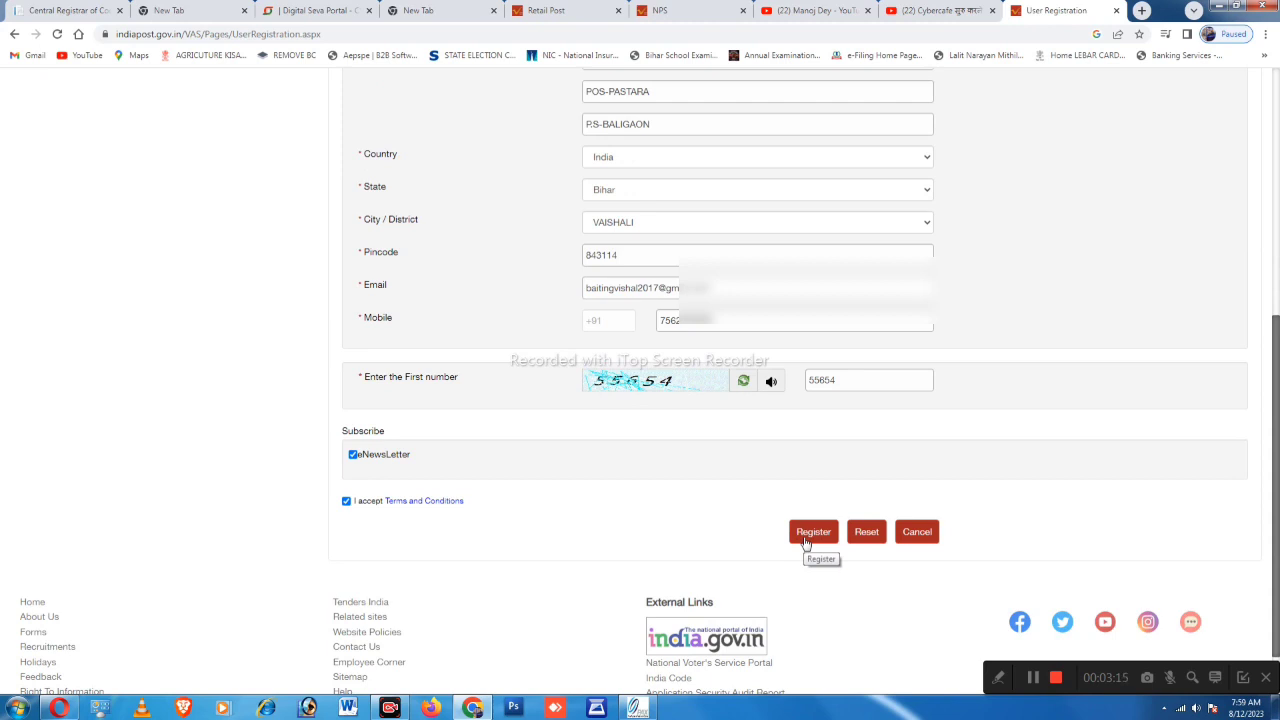
{"action": "scroll", "coordinate": [806, 543], "scroll_direction": "up", "scroll_amount": 1}
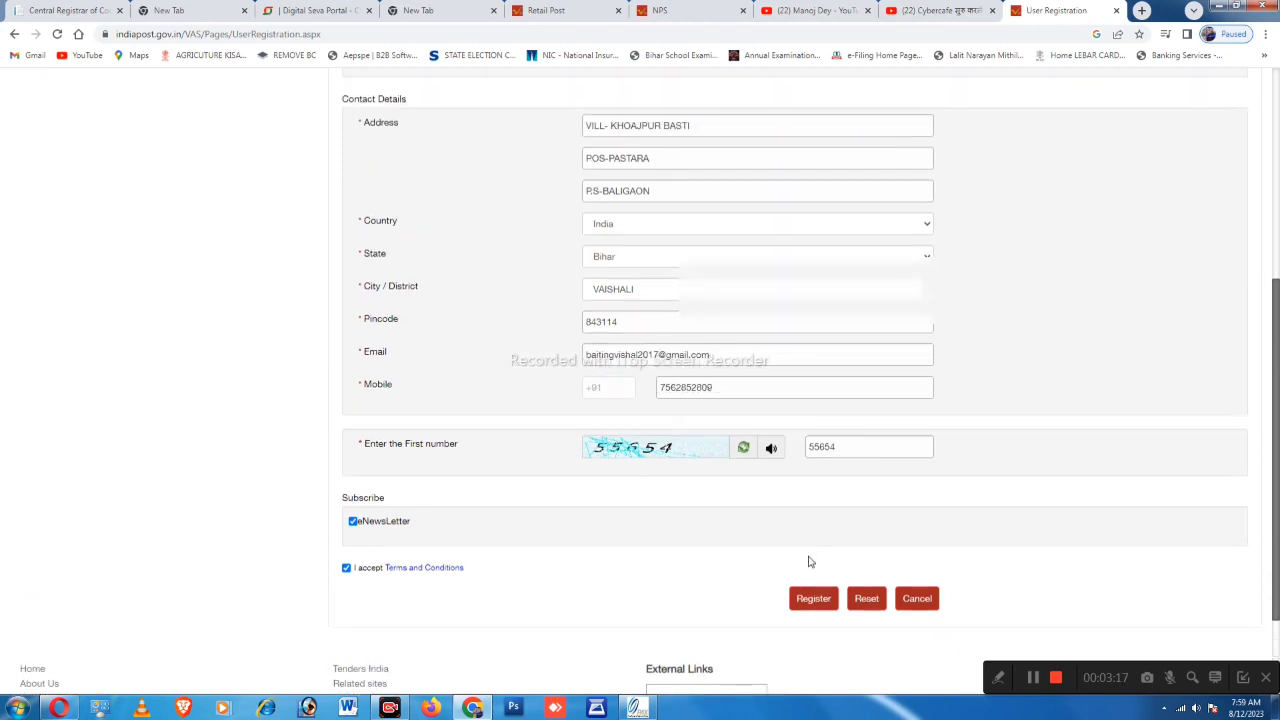
{"action": "scroll", "coordinate": [813, 613], "scroll_direction": "up", "scroll_amount": 5}
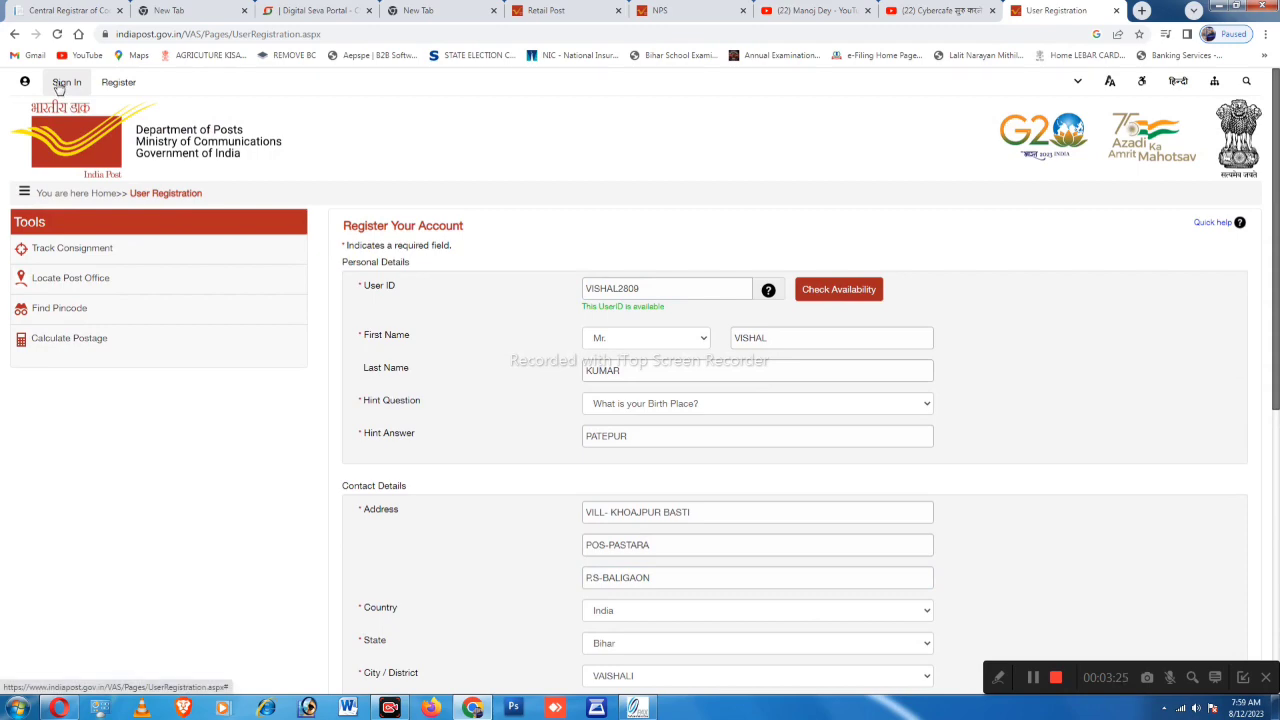
Zoom the page to 150% and go to the Registered User sign-in page
{"action": "key", "text": "ctrl+plus"}
{"action": "key", "text": "ctrl+plus"}
{"action": "key", "text": "ctrl+plus"}
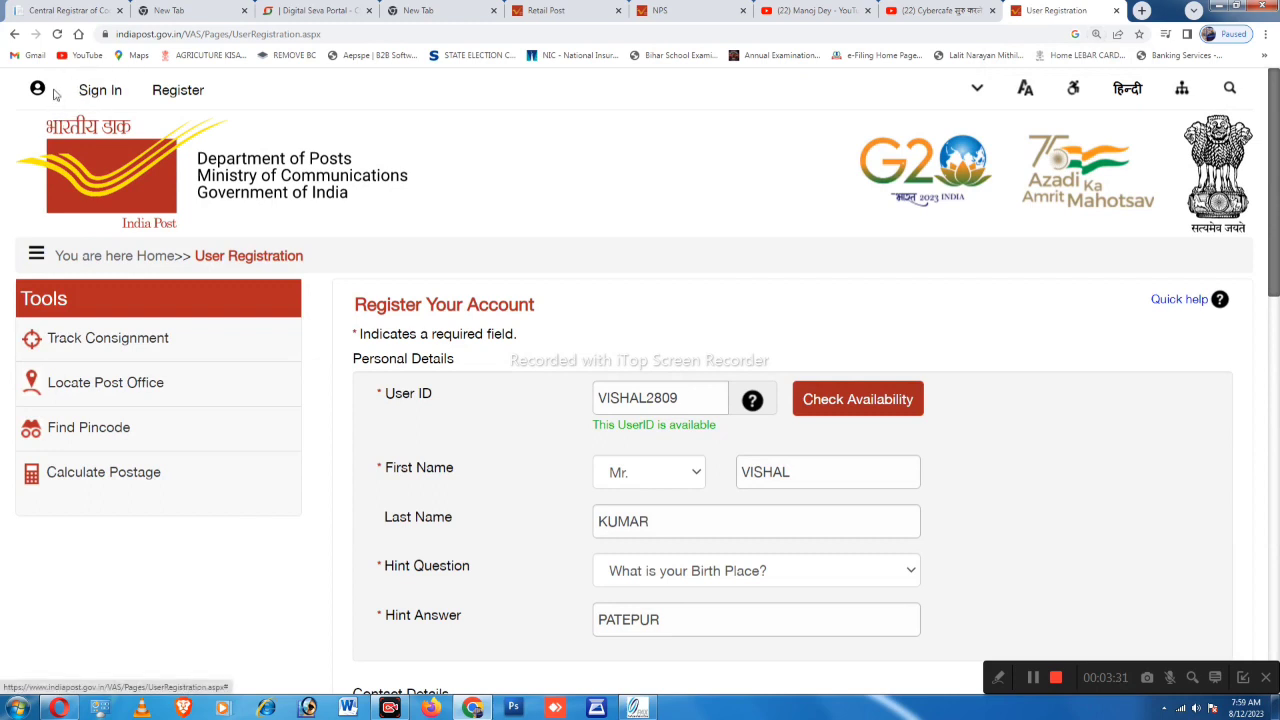
{"action": "left_click", "coordinate": [97, 92]}
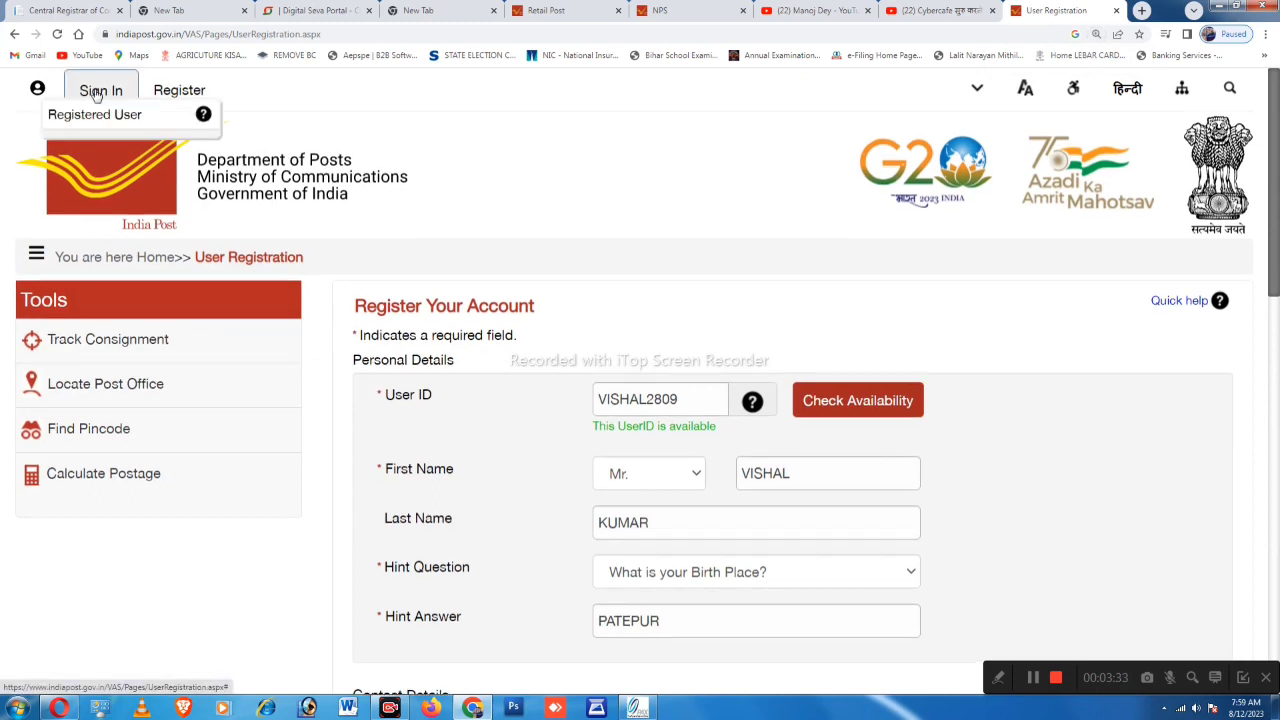
{"action": "left_click", "coordinate": [100, 116]}
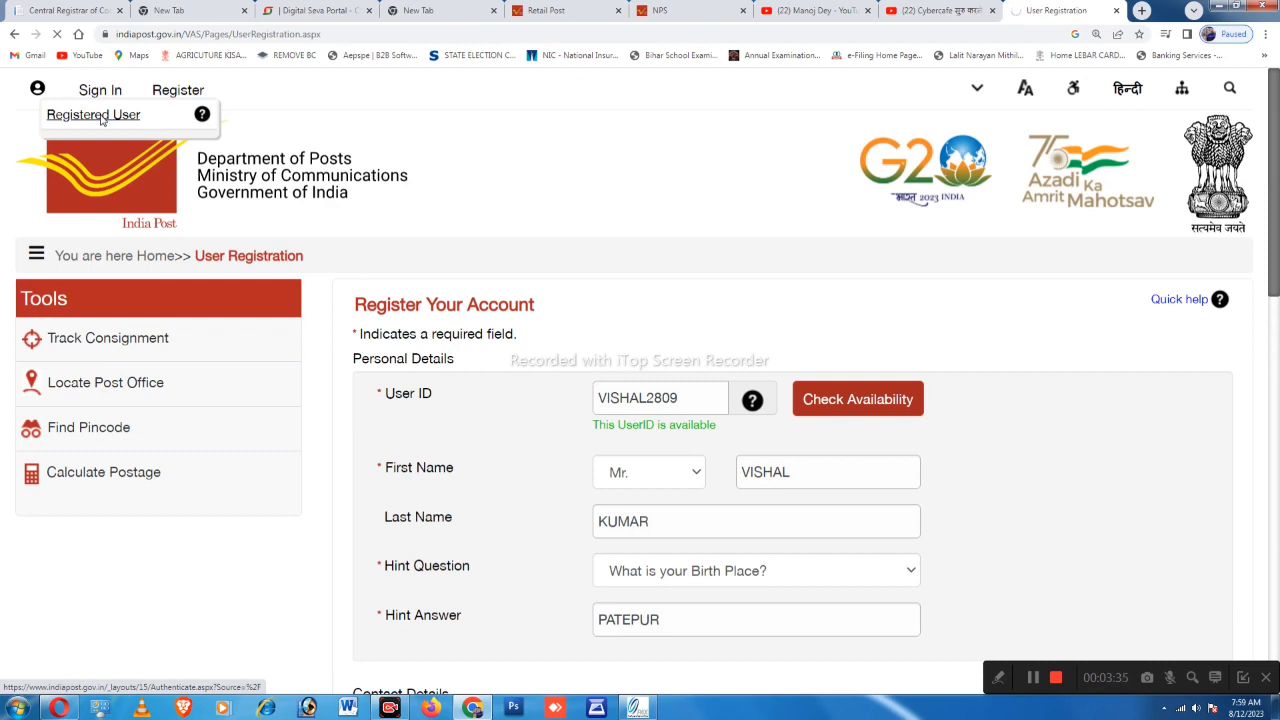